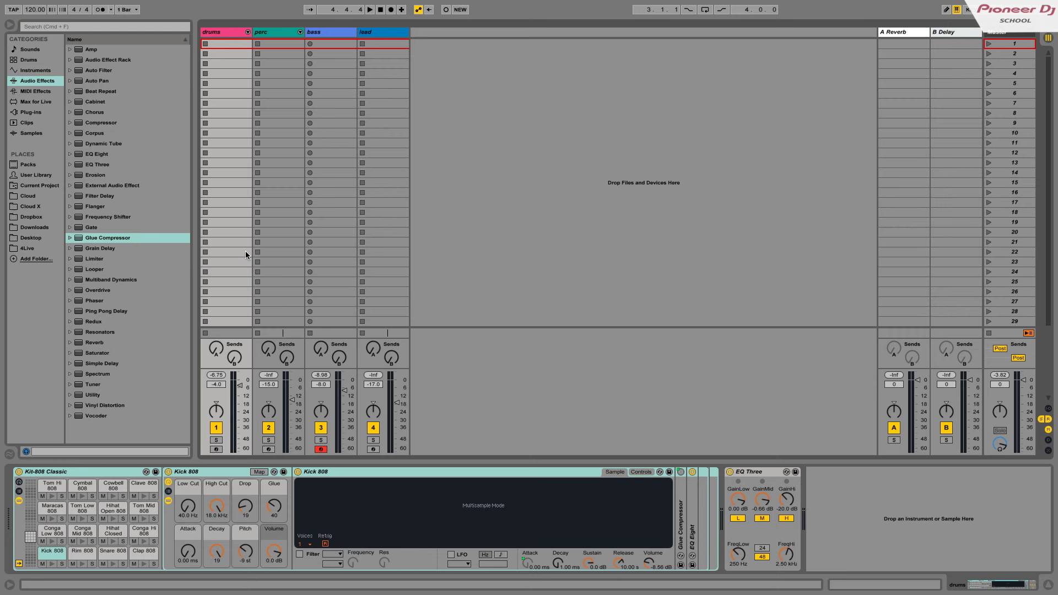
Step: Create an empty MIDI clip in the first slot of the drums track
{"action": "left_click", "coordinate": [269, 112]}
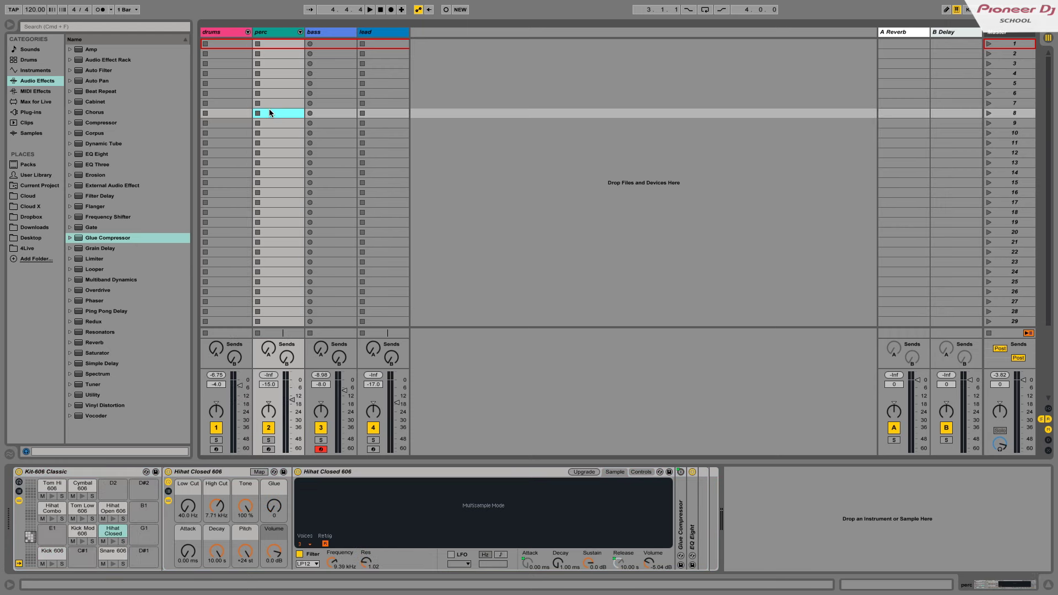
{"action": "left_click", "coordinate": [236, 44]}
{"action": "double_click", "coordinate": [235, 45]}
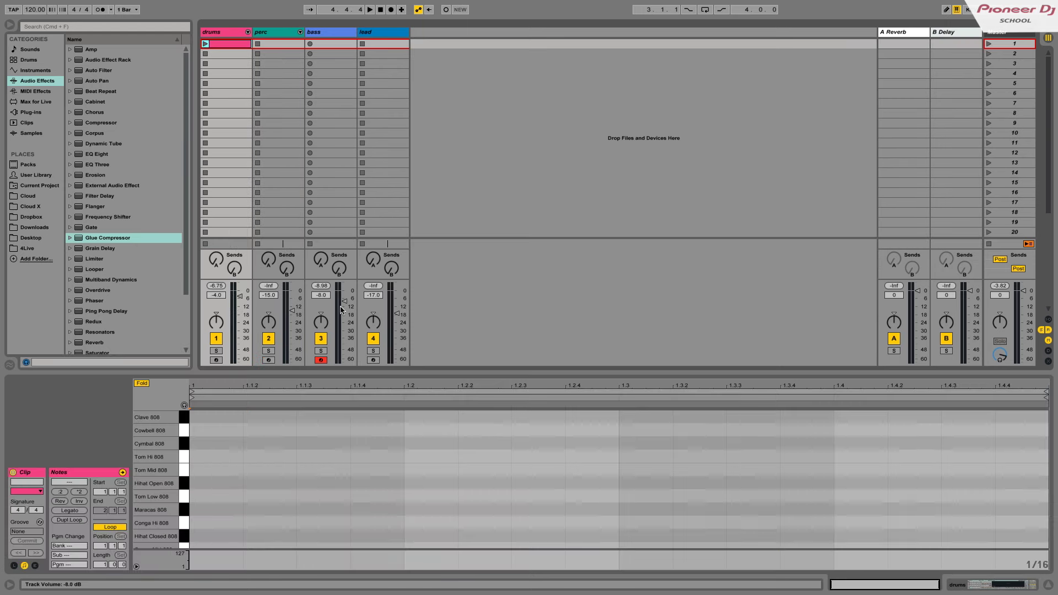
Step: On a 1/4 grid, place a Kick 808 note on each of the four beats of the drums clip
{"action": "right_click", "coordinate": [245, 508]}
{"action": "left_click", "coordinate": [263, 466]}
{"action": "scroll", "coordinate": [249, 504], "scroll_direction": "down", "scroll_amount": 3}
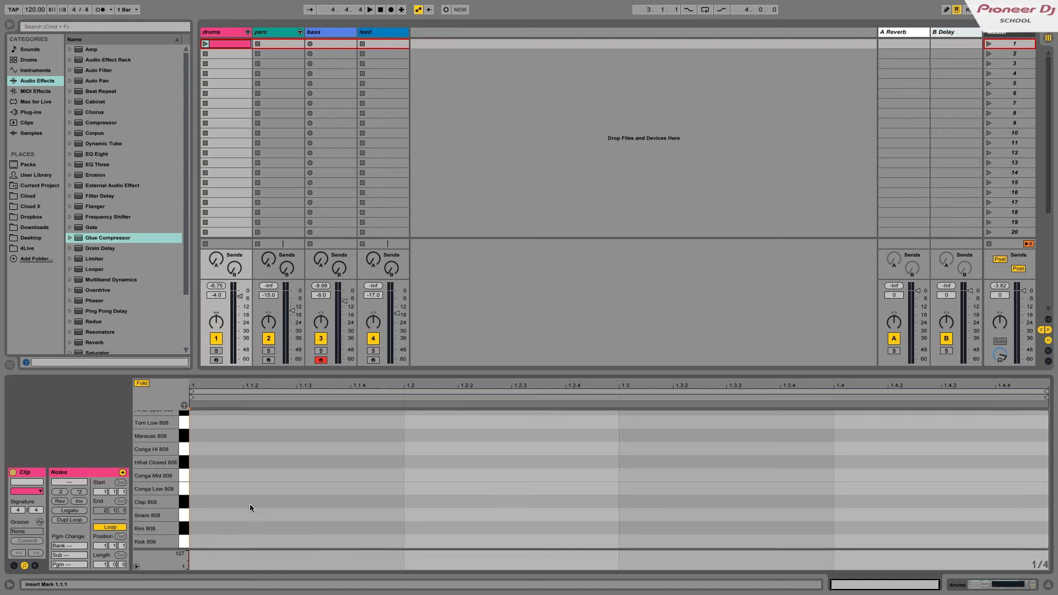
{"action": "double_click", "coordinate": [250, 537]}
{"action": "key", "text": "super+d"}
{"action": "key", "text": "super+d"}
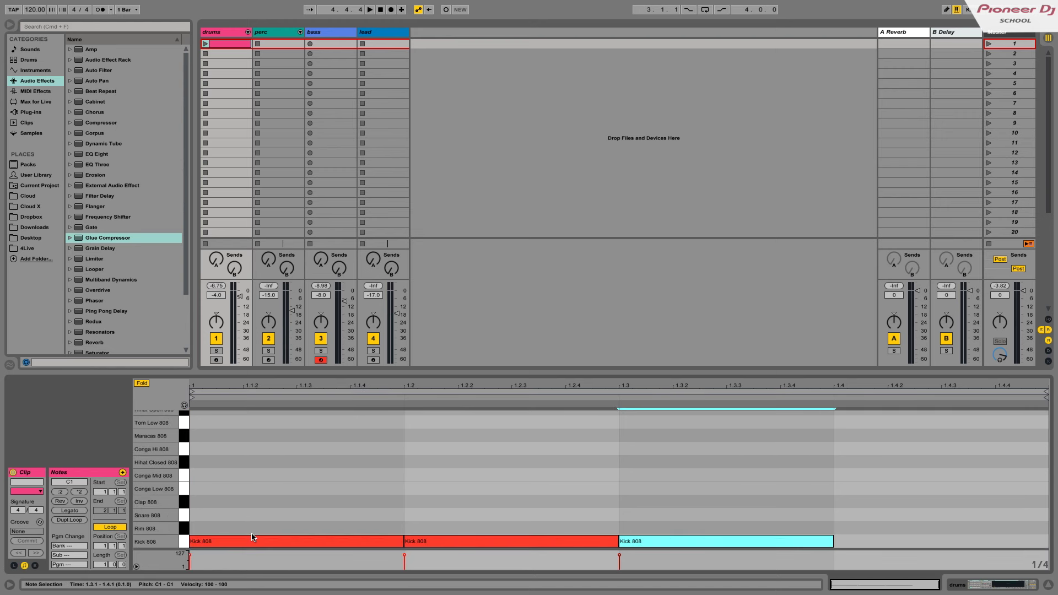
Step: Create an empty MIDI clip in the perc track's first slot and set its note grid to 1/8
{"action": "left_click", "coordinate": [284, 44]}
{"action": "double_click", "coordinate": [284, 44]}
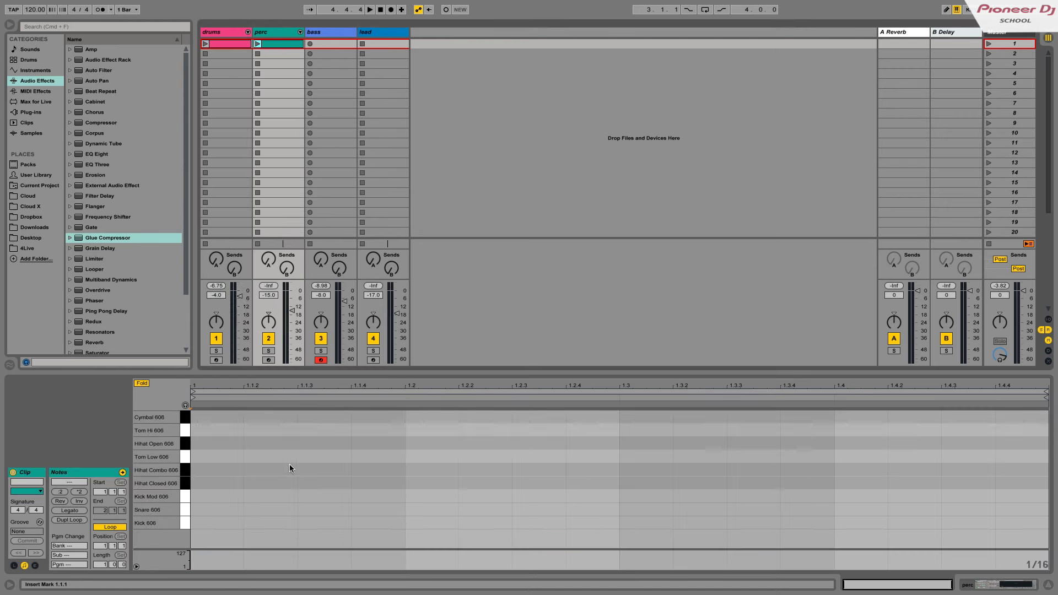
{"action": "right_click", "coordinate": [274, 471]}
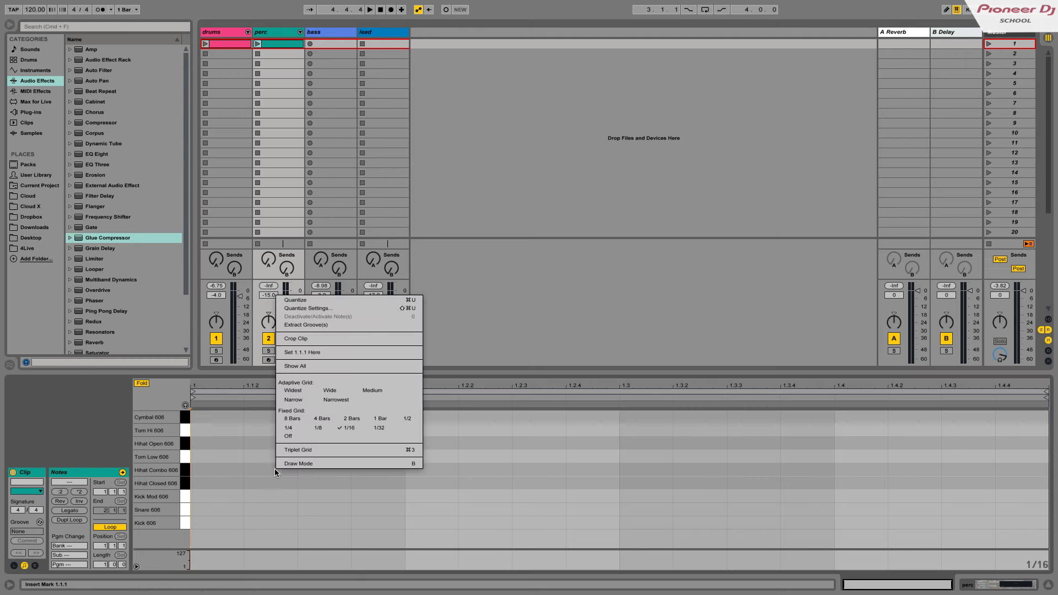
{"action": "left_click", "coordinate": [316, 430]}
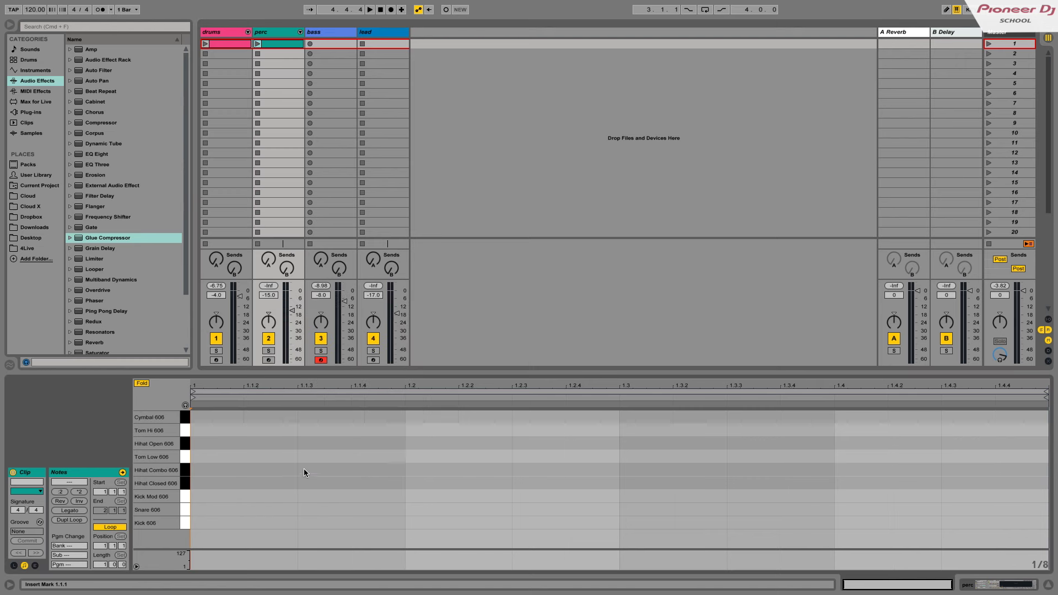
Step: Place a 1/8-long Hihat Closed 606 note at 1.1.3 and repeat it on the offbeat of every beat in the bar
{"action": "double_click", "coordinate": [337, 483]}
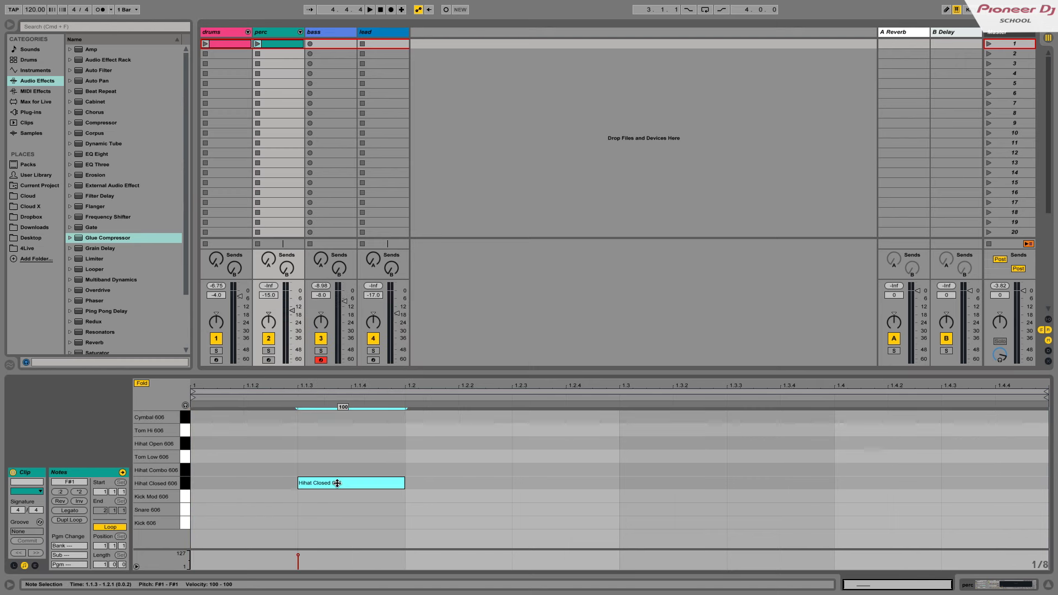
{"action": "left_click_drag", "start_coordinate": [364, 447], "coordinate": [217, 498]}
{"action": "key", "text": "ctrl+d"}
{"action": "key", "text": "ctrl+d"}
{"action": "key", "text": "ctrl+d"}
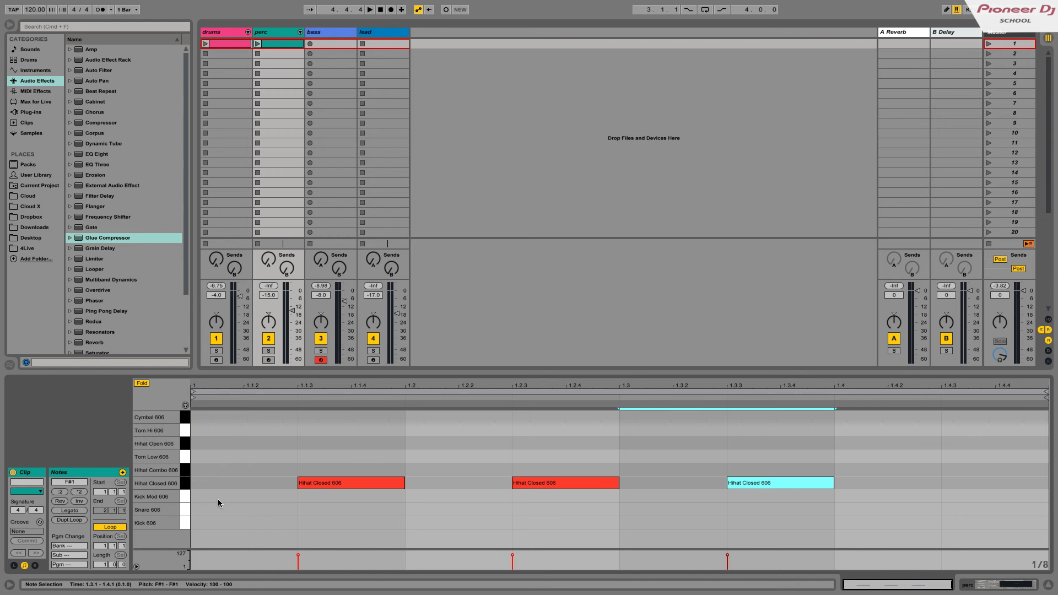
Step: Launch the drums and perc clips and raise the perc track's reverb and delay sends, with delay at -20 dB
{"action": "left_click", "coordinate": [205, 44]}
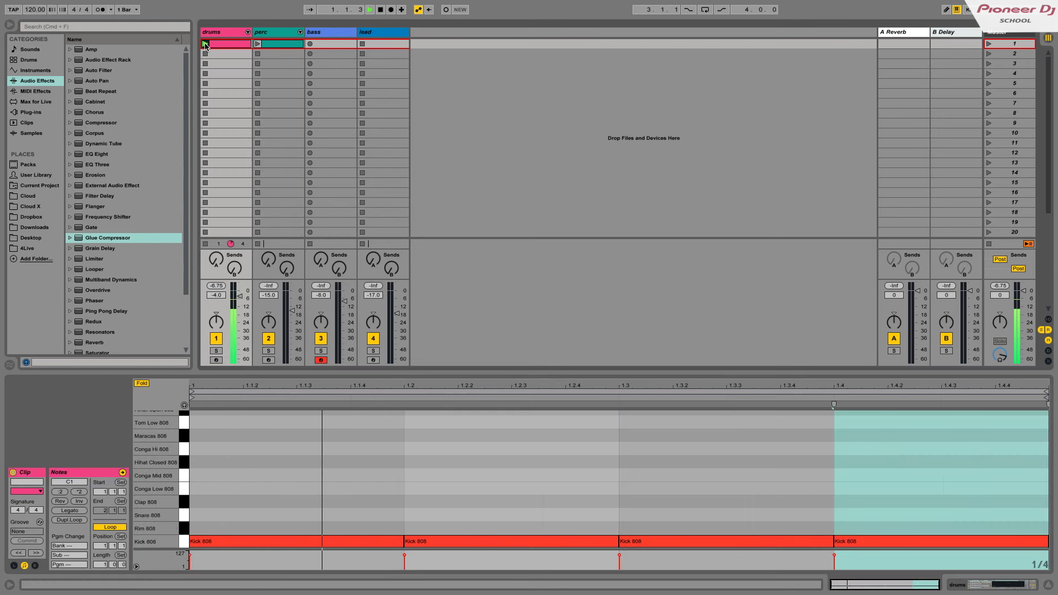
{"action": "left_click", "coordinate": [259, 45]}
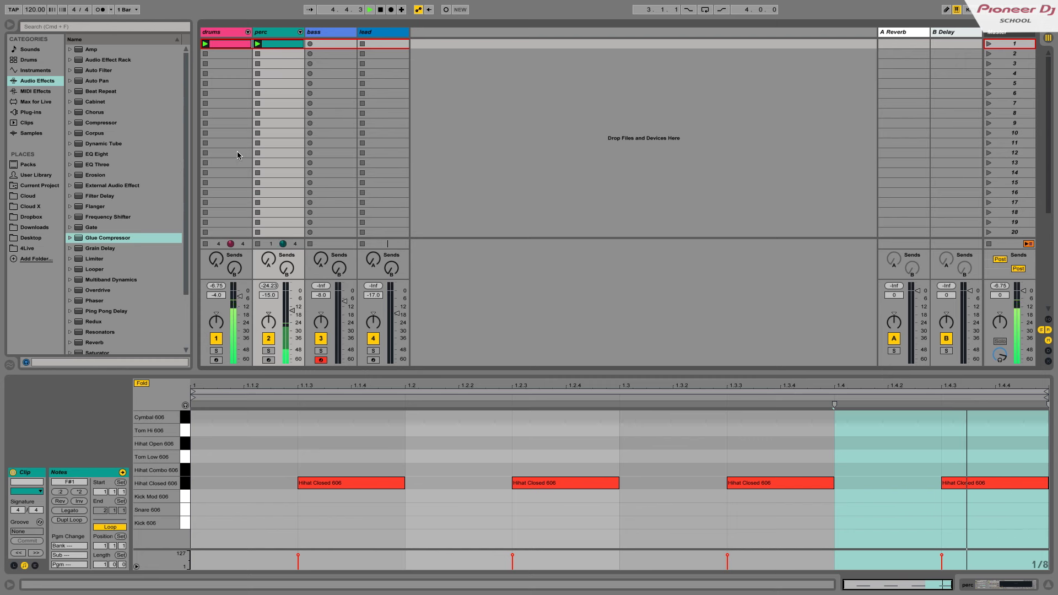
{"action": "left_click_drag", "start_coordinate": [265, 264], "coordinate": [287, 257]}
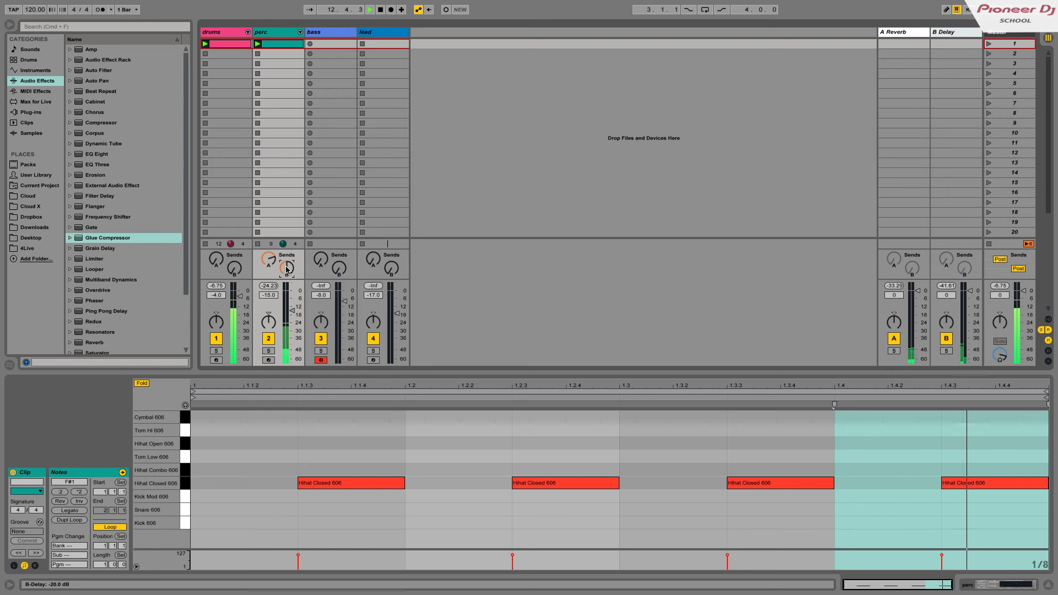
Step: Create an empty MIDI clip in the bass track's first slot and lower the computer keyboard's octave to C1–D2
{"action": "double_click", "coordinate": [333, 45]}
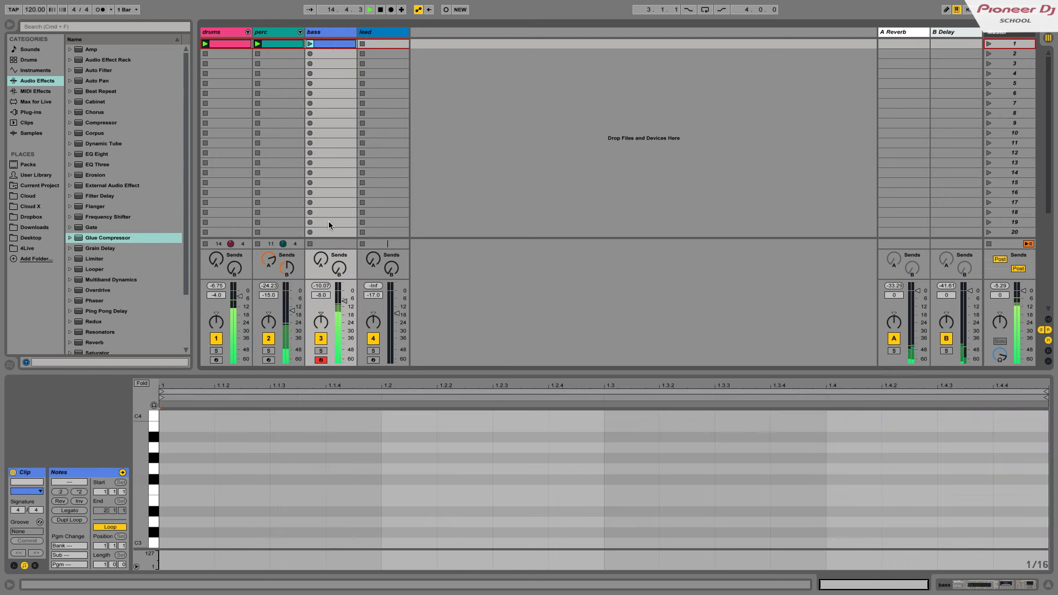
{"action": "key", "text": "z"}
{"action": "scroll", "coordinate": [321, 476], "scroll_direction": "down", "scroll_amount": 5}
{"action": "key", "text": "z"}
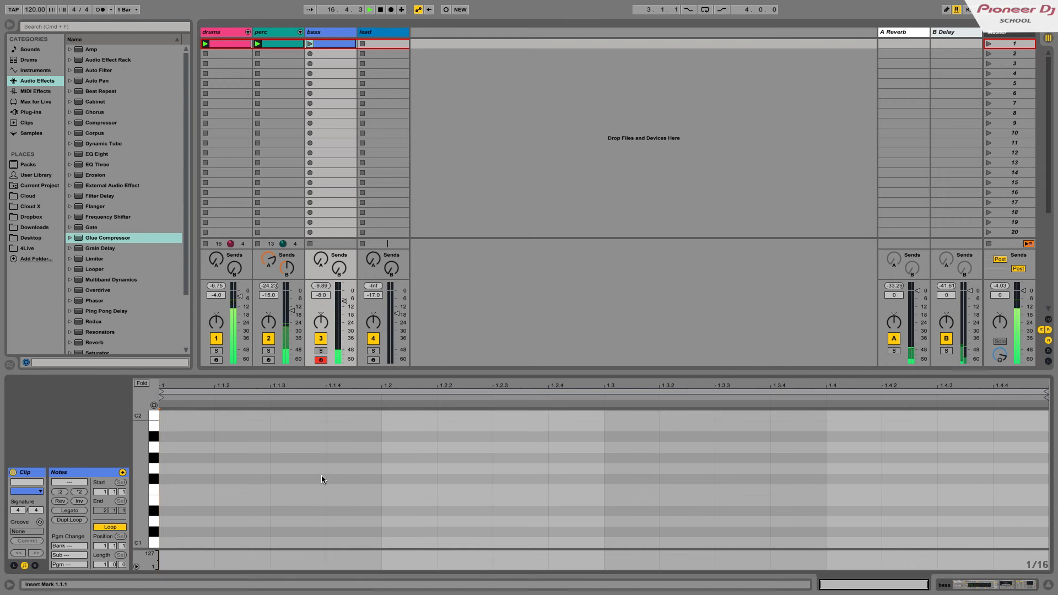
{"action": "key", "text": "a"}
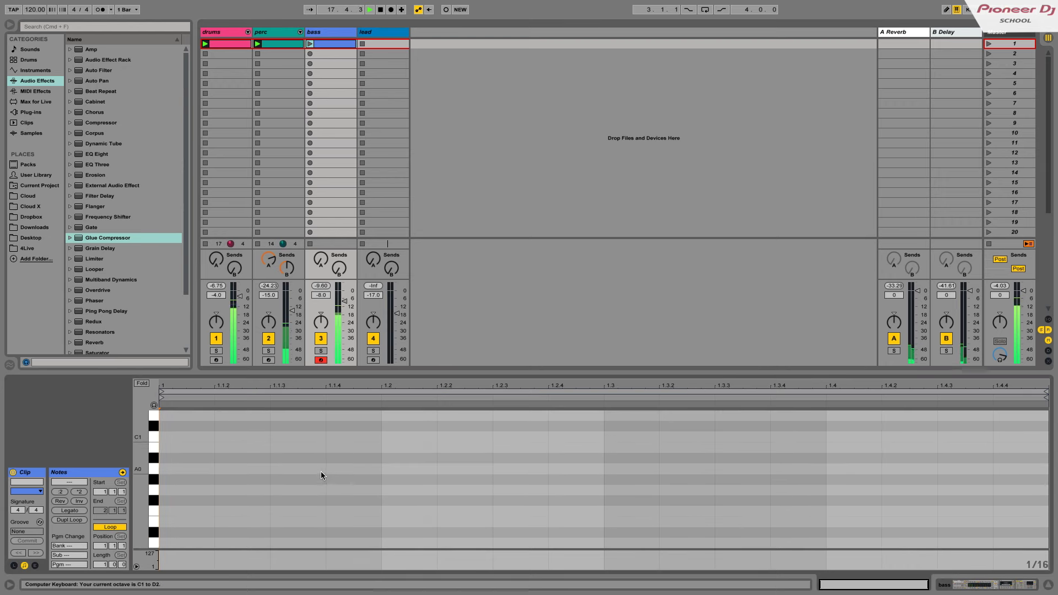
Step: On a 1/16 grid, draw two C1 bass notes starting at 1.1.4 and 1.2.3, each lasting two grid units
{"action": "scroll", "coordinate": [321, 472], "scroll_direction": "up", "scroll_amount": 3}
{"action": "right_click", "coordinate": [321, 471]}
{"action": "left_click", "coordinate": [364, 430]}
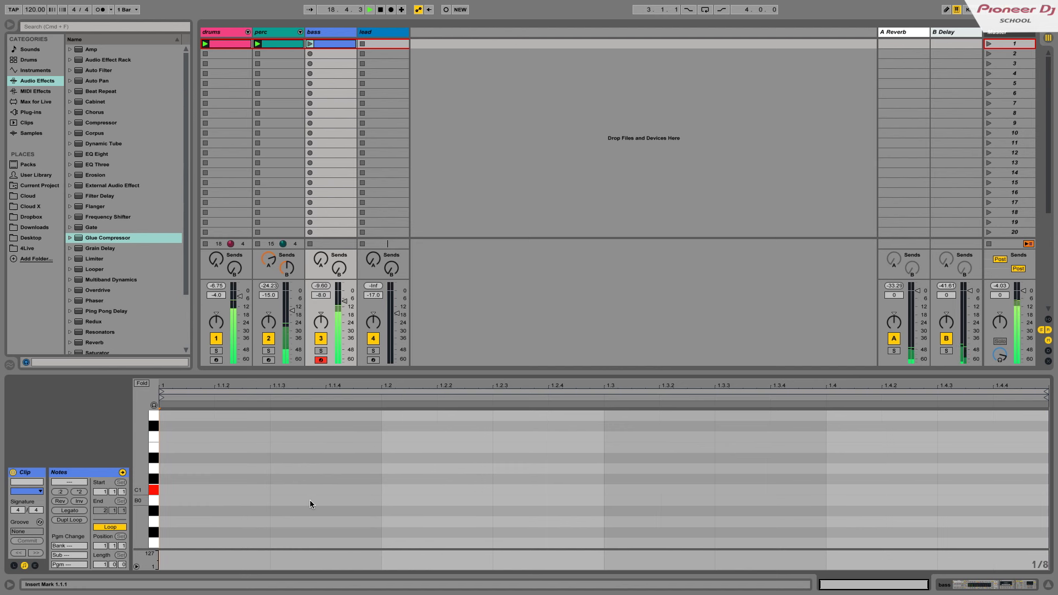
{"action": "right_click", "coordinate": [313, 500]}
{"action": "left_click", "coordinate": [383, 460]}
{"action": "double_click", "coordinate": [347, 490]}
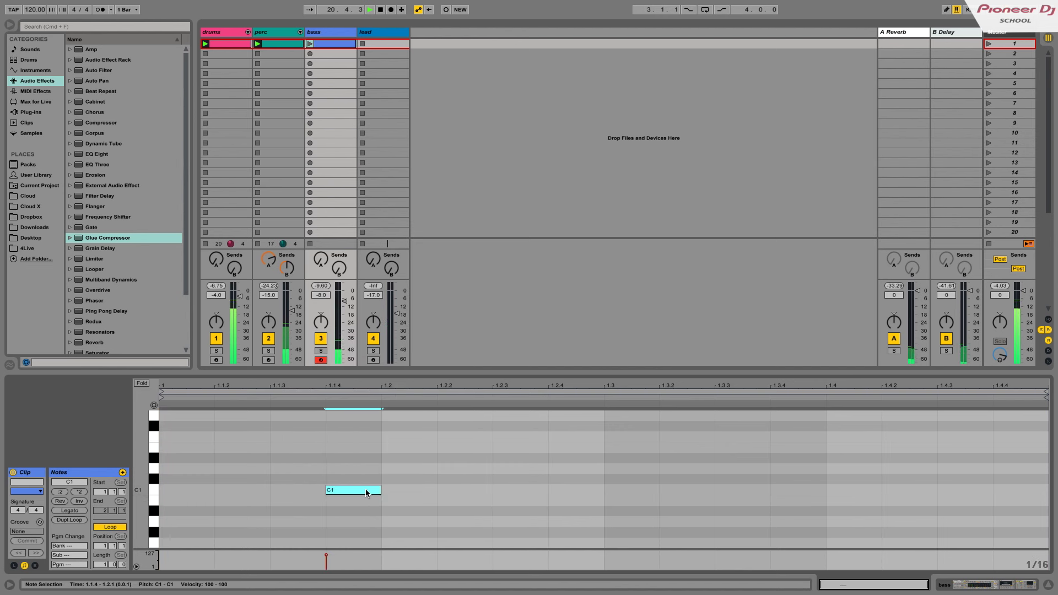
{"action": "left_click_drag", "start_coordinate": [380, 489], "coordinate": [428, 488]}
{"action": "double_click", "coordinate": [528, 489]}
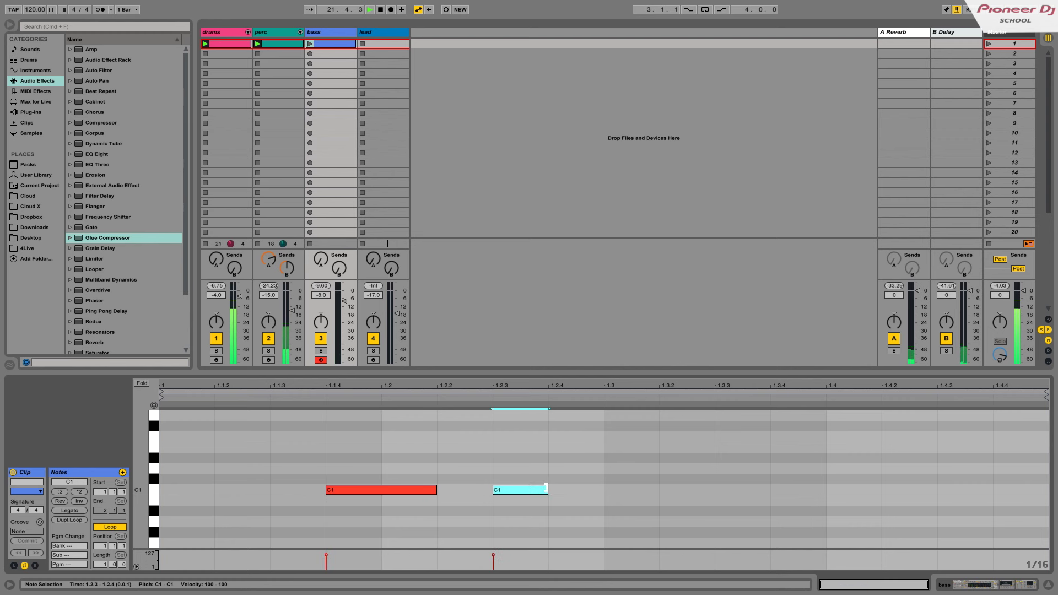
{"action": "left_click_drag", "start_coordinate": [545, 489], "coordinate": [266, 515]}
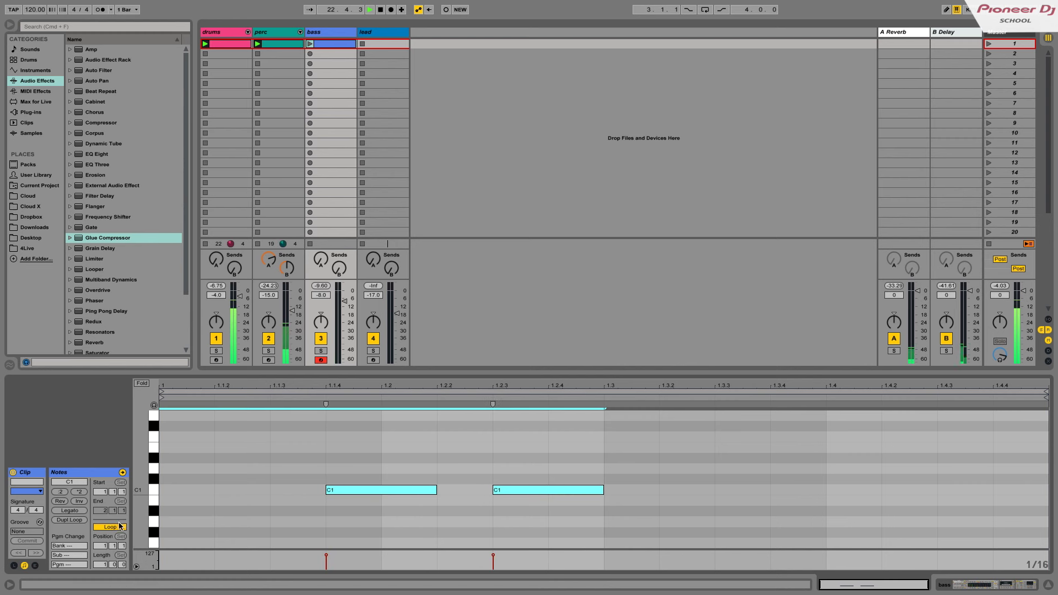
Step: Duplicate the two C1 notes into the second half of the bar and launch the bass clip
{"action": "key", "text": "super+d"}
{"action": "left_click", "coordinate": [311, 45]}
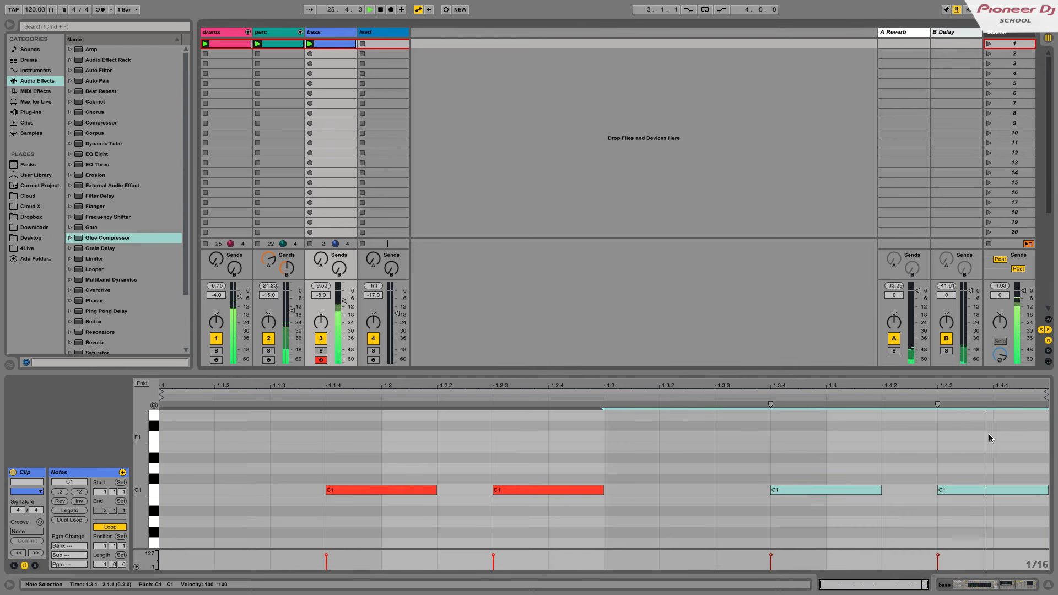
Step: Duplicate the one-bar bass pattern into bar 2 and extend the clip loop to two bars
{"action": "left_click_drag", "start_coordinate": [1023, 424], "coordinate": [168, 524]}
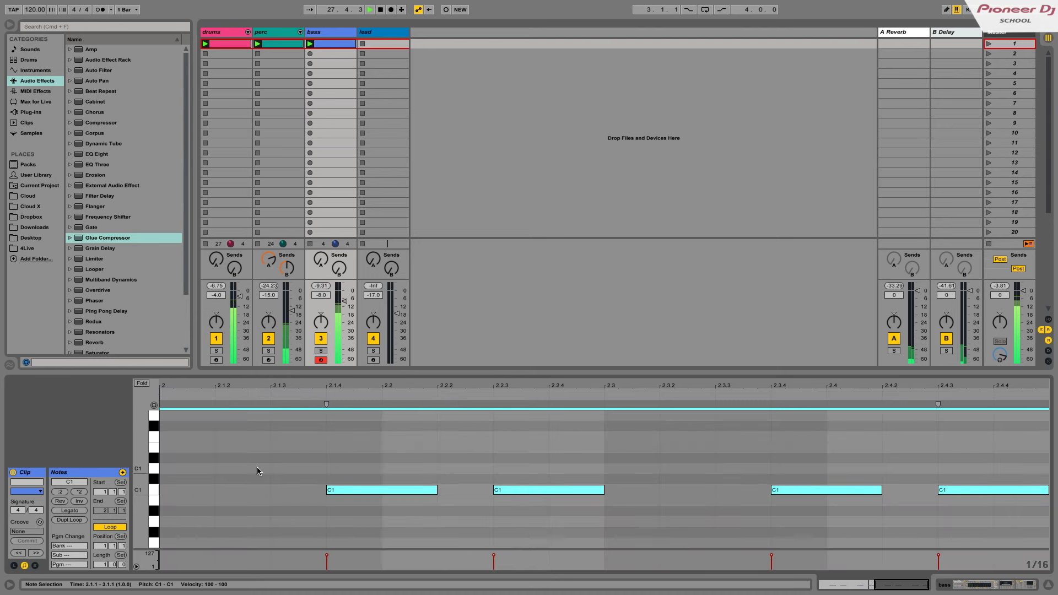
{"action": "key", "text": "super+d"}
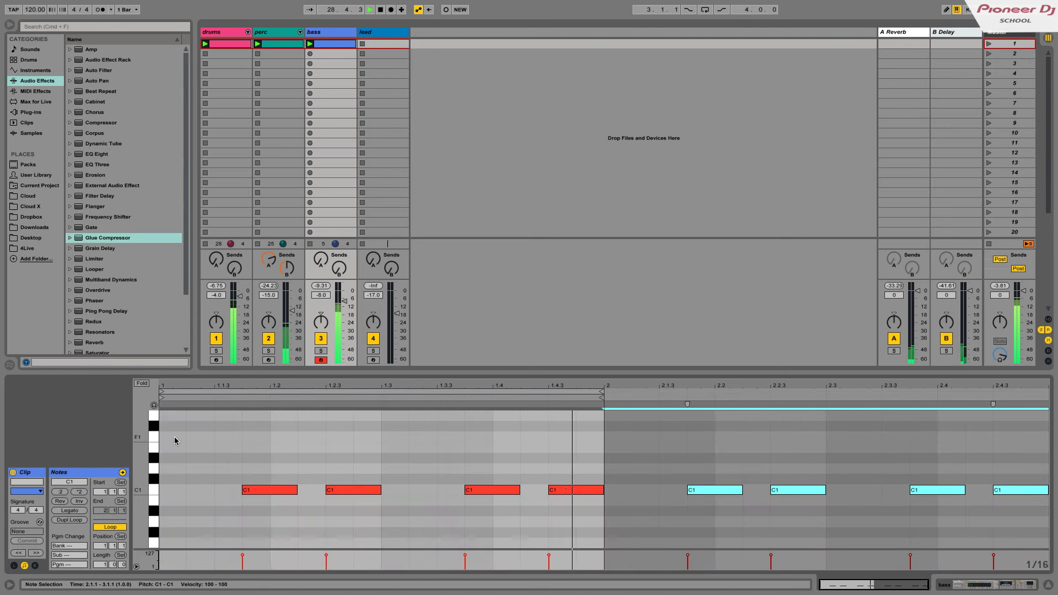
{"action": "left_click_drag", "start_coordinate": [174, 437], "coordinate": [671, 510]}
{"action": "left_click", "coordinate": [671, 509]}
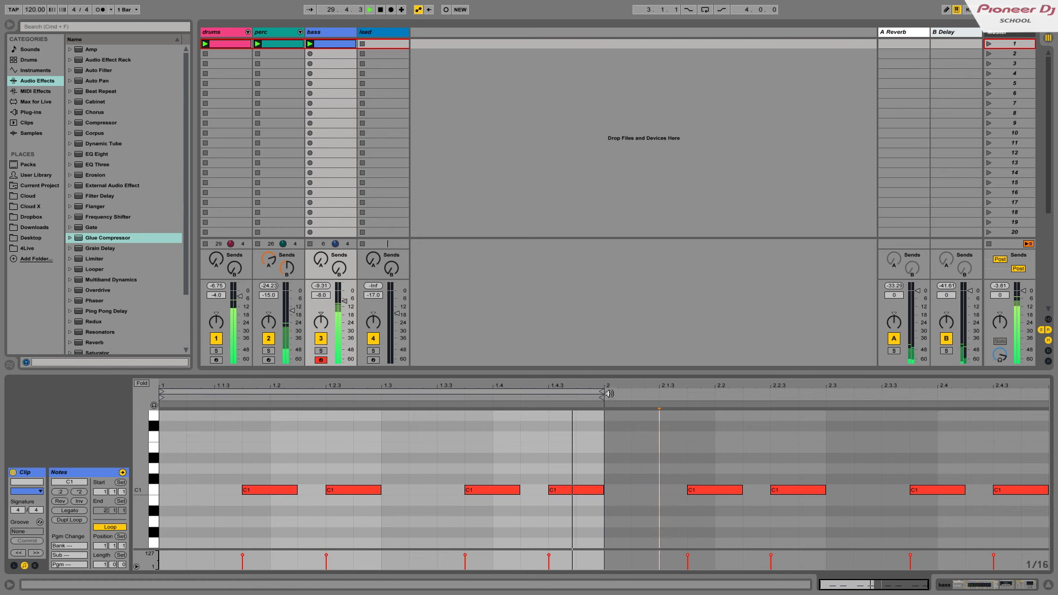
{"action": "left_click_drag", "start_coordinate": [601, 394], "coordinate": [1046, 392]}
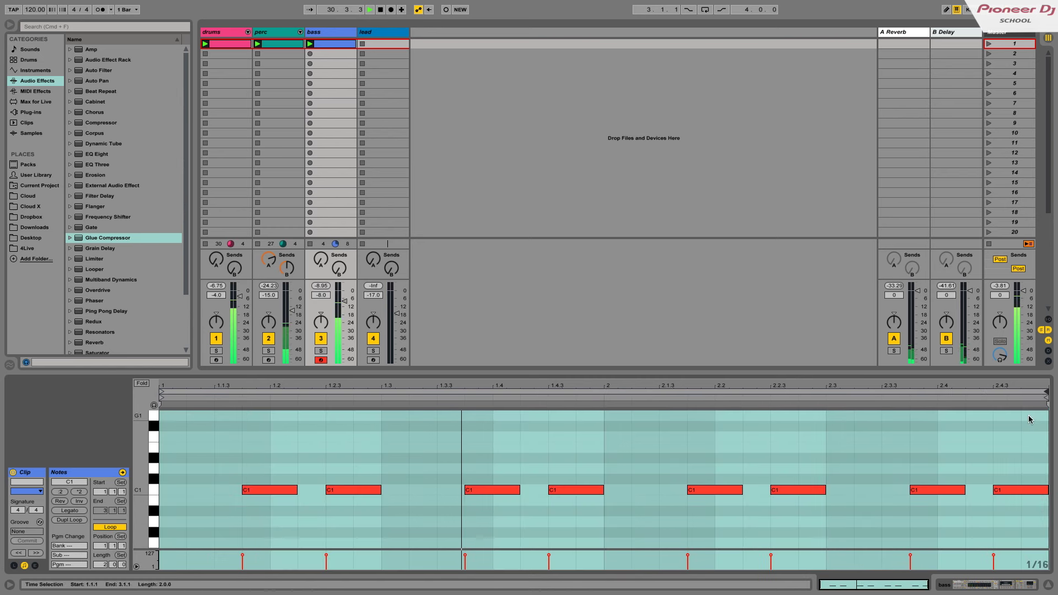
{"action": "left_click", "coordinate": [1045, 392]}
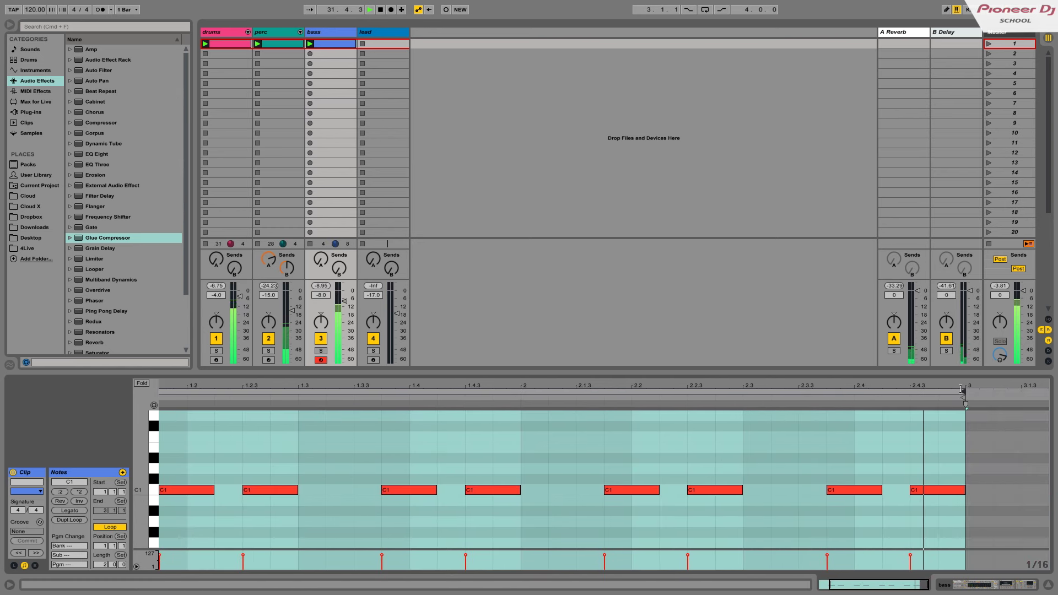
Step: Duplicate the two-bar bass pattern into bars 3 and 4 and extend the clip loop to four bars
{"action": "left_click_drag", "start_coordinate": [1033, 425], "coordinate": [164, 554]}
{"action": "key", "text": "super+d"}
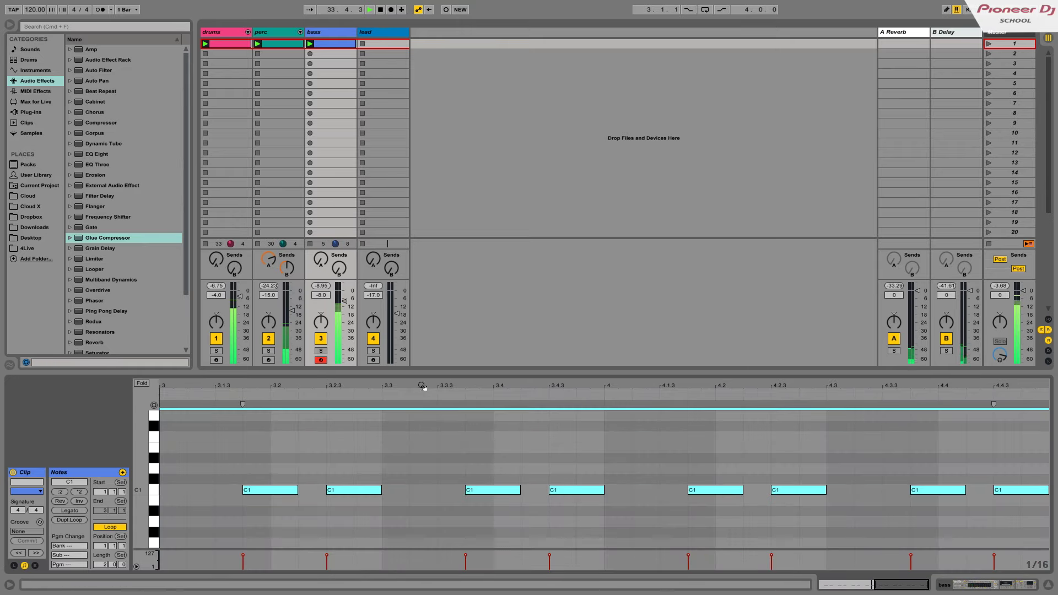
{"action": "mouse_move", "coordinate": [421, 385]}
{"action": "left_mouse_down"}
{"action": "mouse_move", "coordinate": [1025, 389]}
{"action": "mouse_move", "coordinate": [1044, 380]}
{"action": "left_mouse_up"}
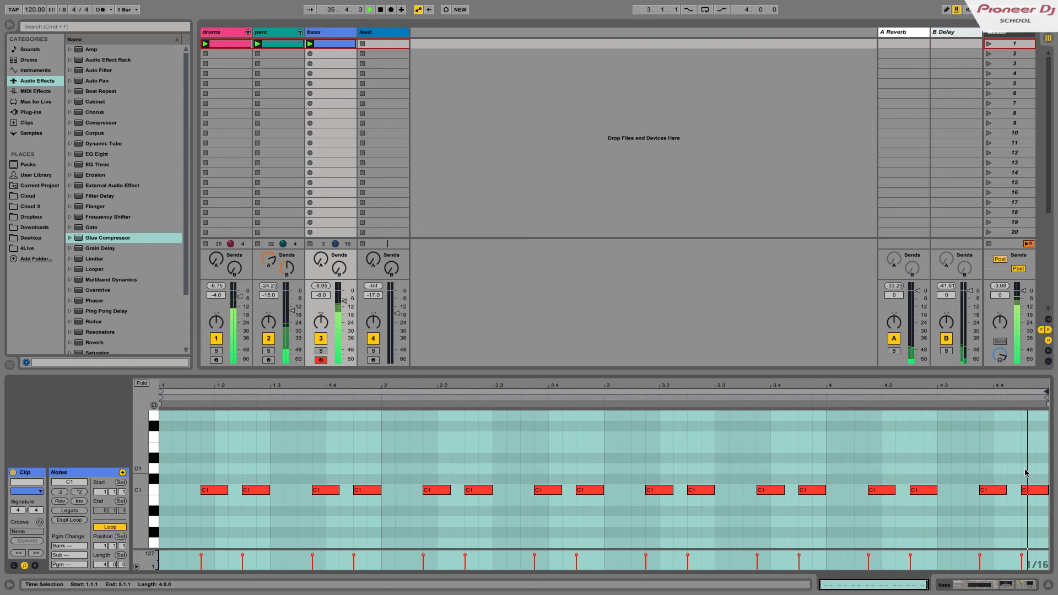
Step: Shorten the last bass note of bar 4 to 1/16 and add another 1/16 C1 note at 4.4.4
{"action": "left_click", "coordinate": [1043, 472]}
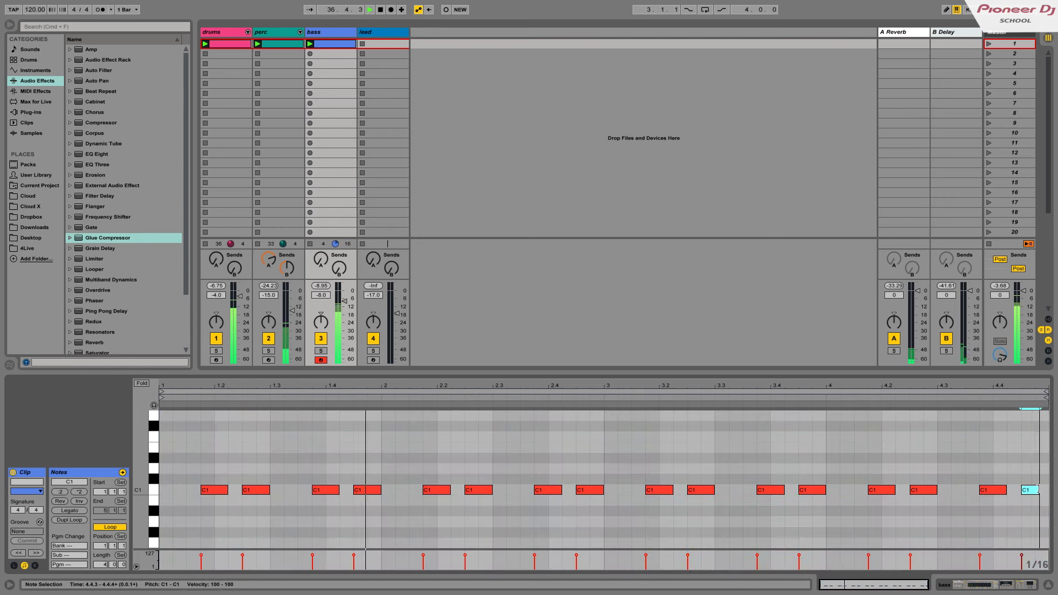
{"action": "double_click", "coordinate": [1042, 490]}
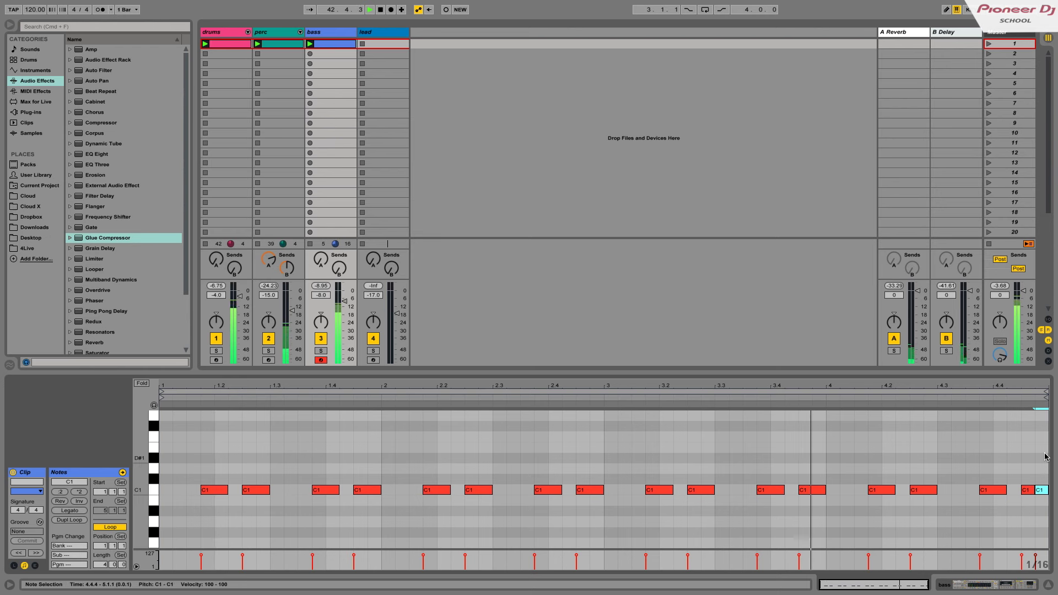
Step: Duplicate the whole four-bar bass pattern into bars 5 to 8 and extend the clip loop to eight bars
{"action": "left_click_drag", "start_coordinate": [1047, 448], "coordinate": [169, 521]}
{"action": "left_click_drag", "start_coordinate": [165, 444], "coordinate": [1031, 512]}
{"action": "left_click_drag", "start_coordinate": [164, 429], "coordinate": [1055, 504]}
{"action": "key", "text": "ctrl+d"}
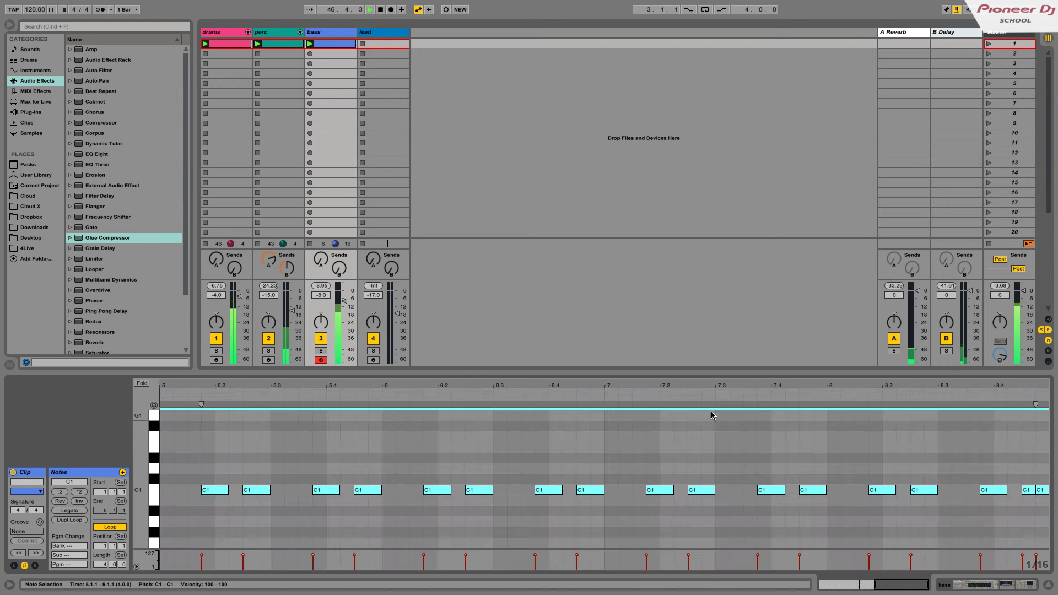
{"action": "left_click_drag", "start_coordinate": [709, 380], "coordinate": [846, 380]}
{"action": "left_click_drag", "start_coordinate": [603, 395], "coordinate": [1044, 381]}
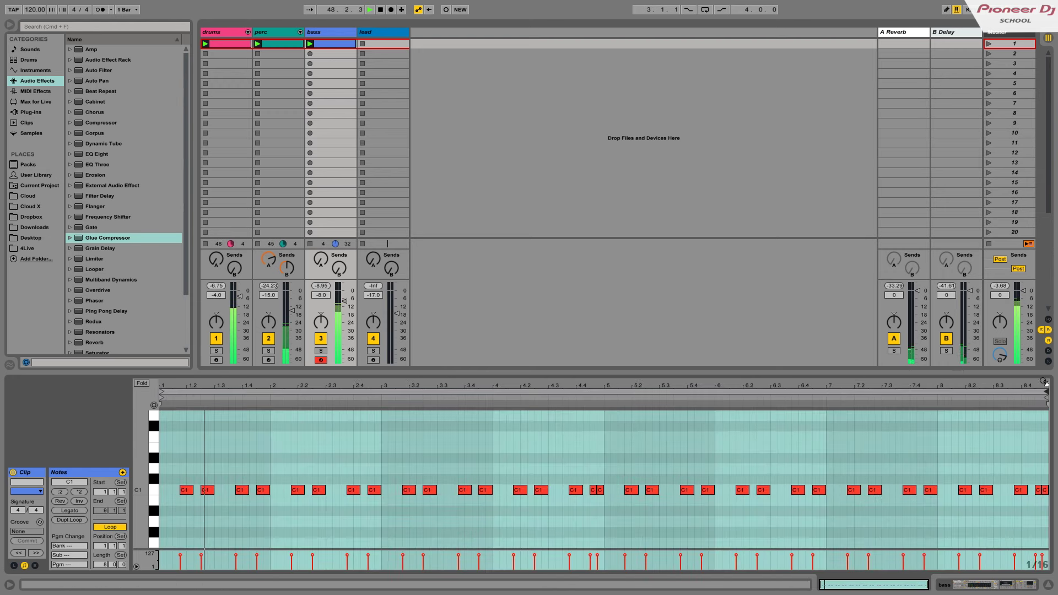
Step: Turn the two short C1 notes at the end of bar 4 back into a single 1/8-long note
{"action": "left_click", "coordinate": [594, 490]}
{"action": "left_click", "coordinate": [591, 469]}
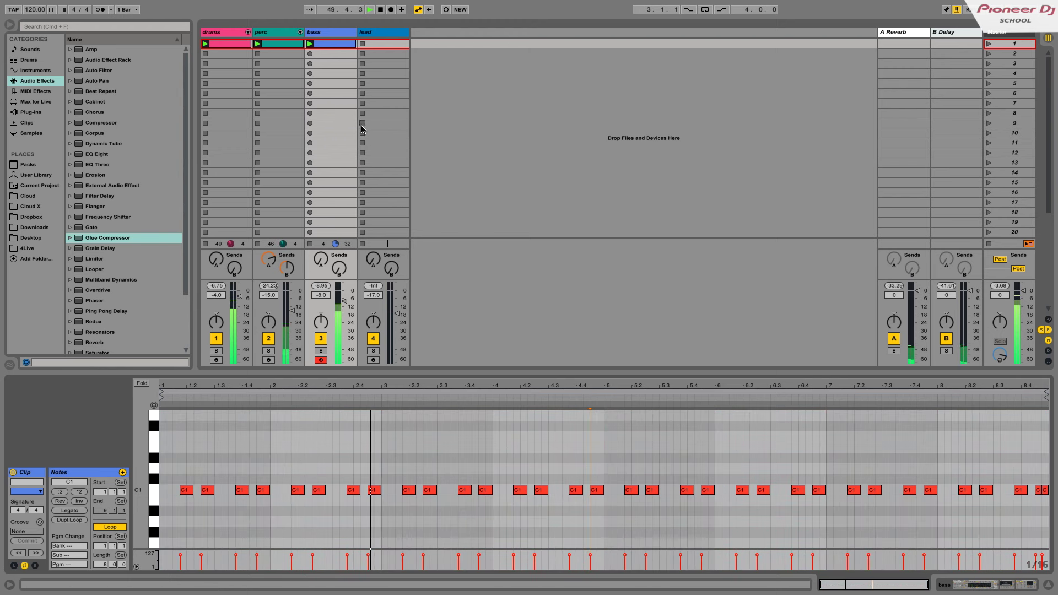
Step: Select the lead track's first clip slot, arm the track and try out lead notes on the computer keyboard
{"action": "left_click", "coordinate": [382, 47]}
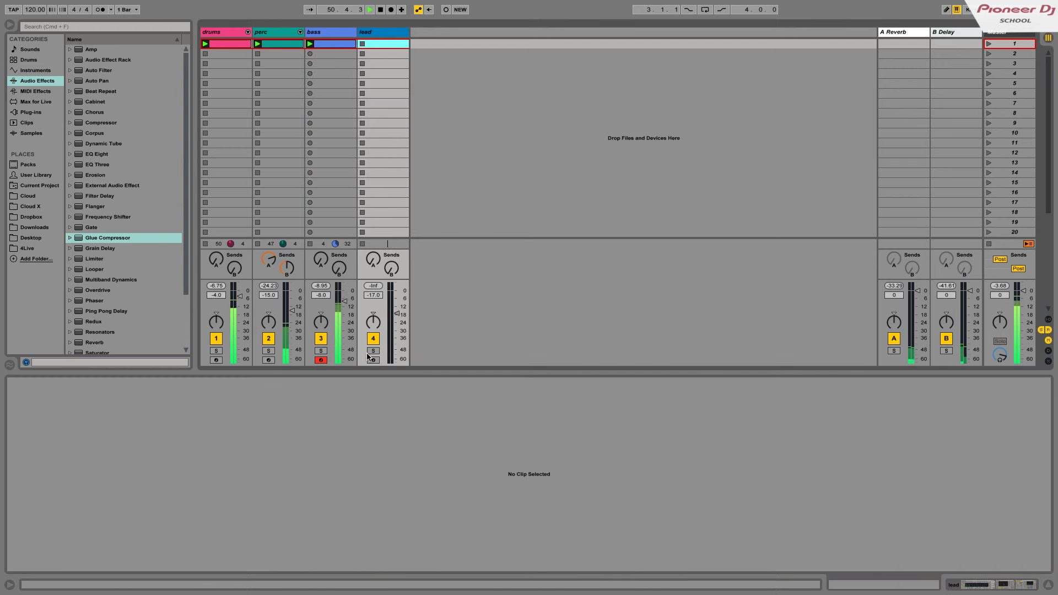
{"action": "key", "text": "z"}
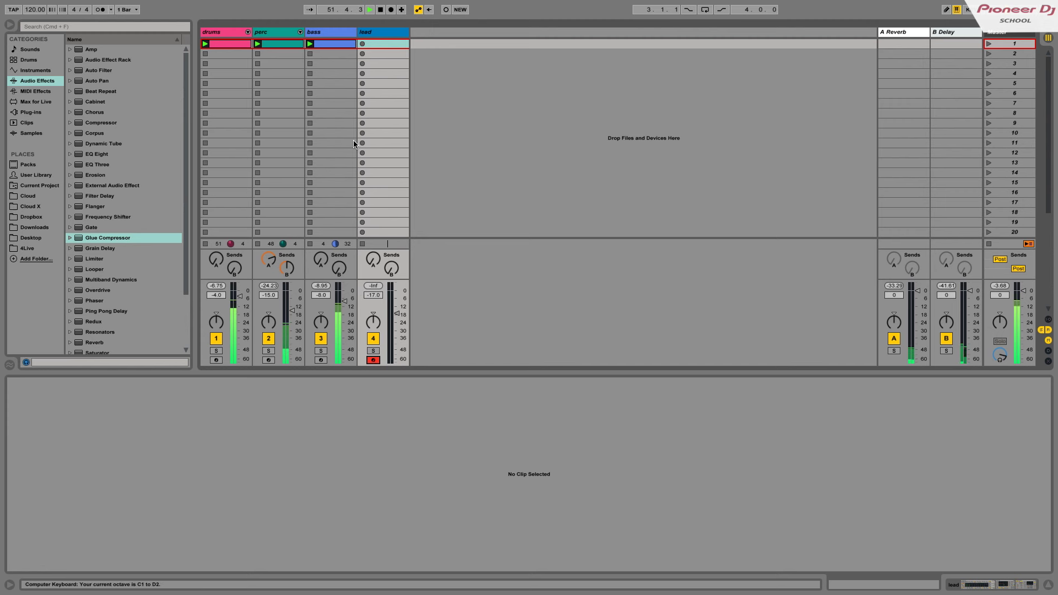
{"action": "key", "text": "a"}
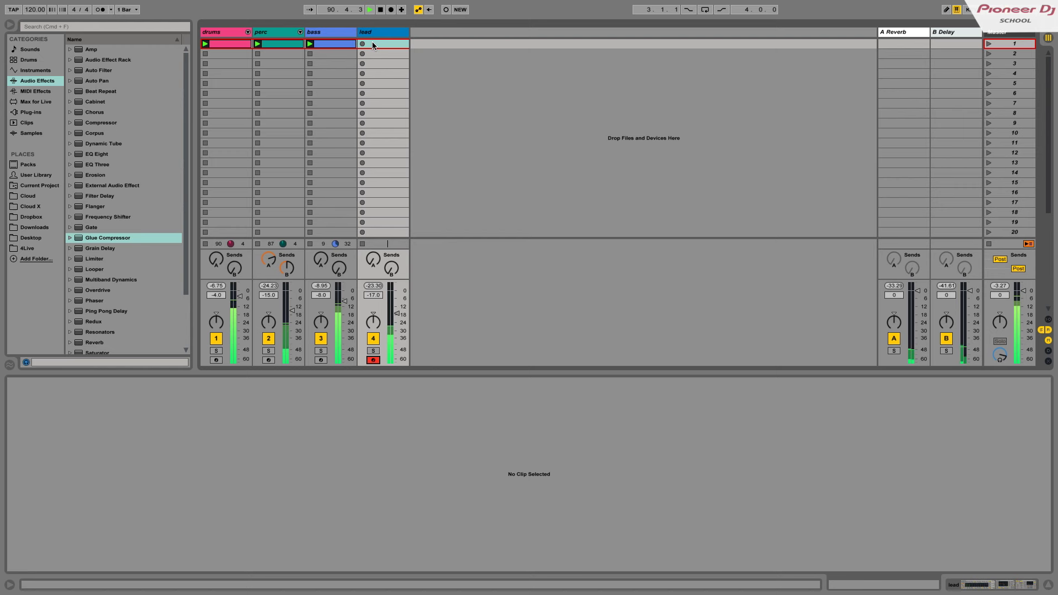
Step: Record an eight-bar lead part into the lead track's first clip slot, ending the recording so the clip loops
{"action": "left_click", "coordinate": [363, 44]}
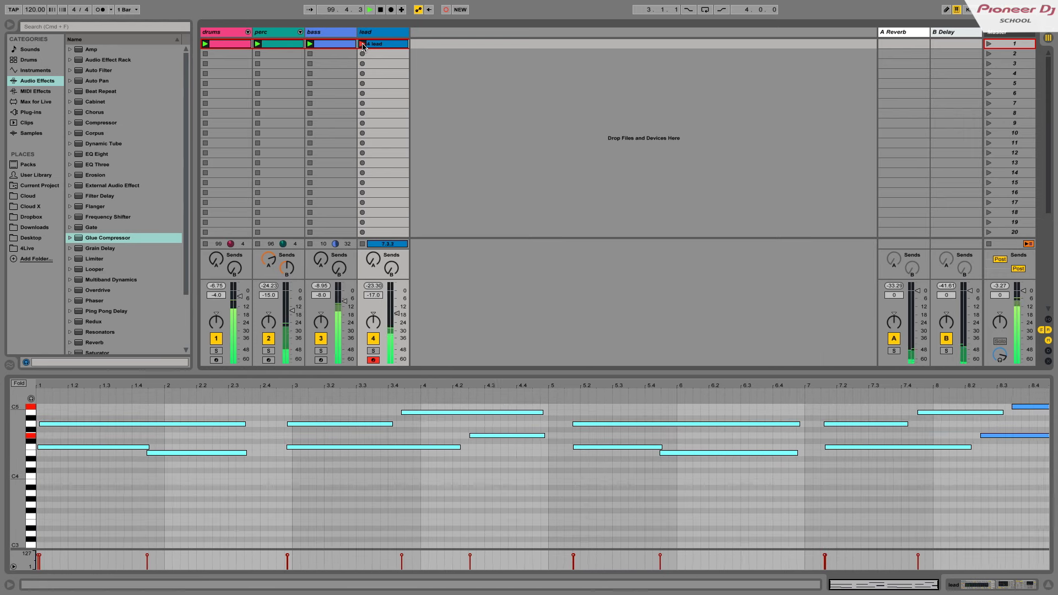
{"action": "left_click", "coordinate": [363, 44]}
{"action": "scroll", "coordinate": [276, 524], "scroll_direction": "down", "scroll_amount": 5}
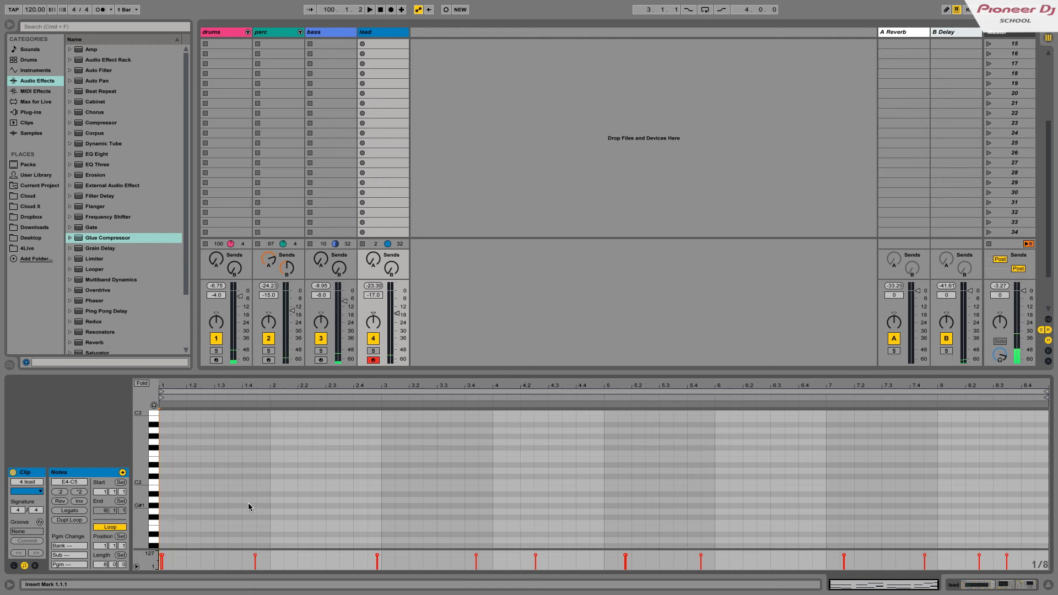
{"action": "scroll", "coordinate": [248, 506], "scroll_direction": "up", "scroll_amount": 5}
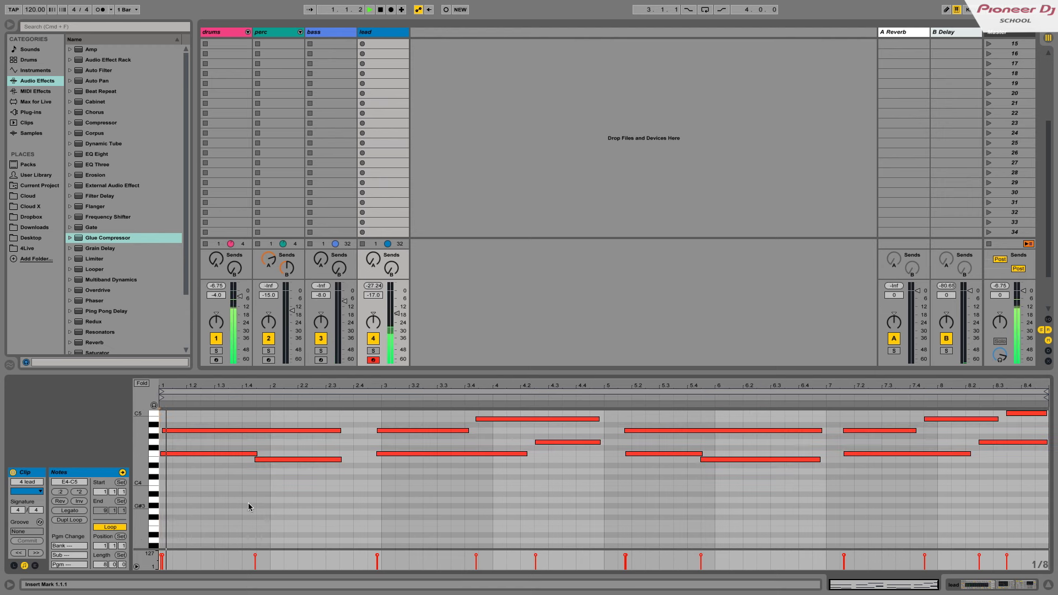
Step: Select all notes in the recorded lead clip and quantize them
{"action": "left_click", "coordinate": [1015, 480]}
{"action": "left_click_drag", "start_coordinate": [1033, 549], "coordinate": [156, 280]}
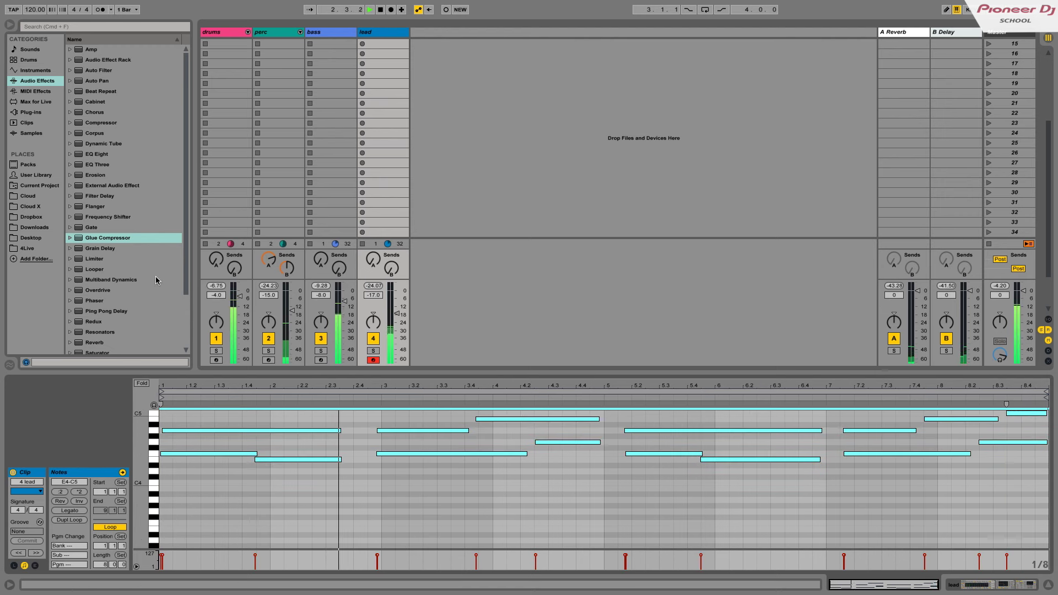
{"action": "key", "text": "ctrl+u"}
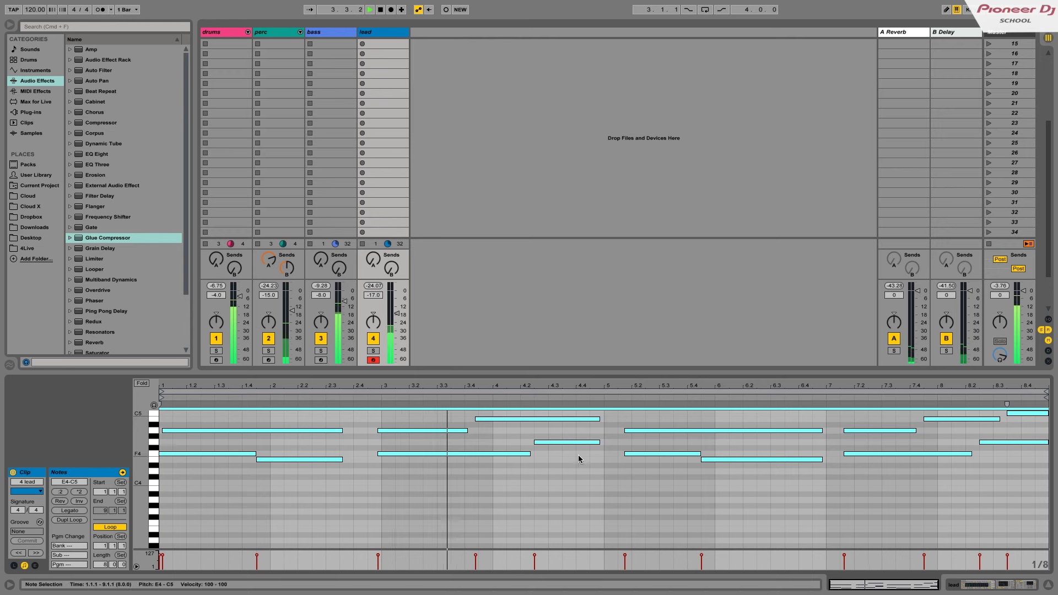
Step: Extend the lead's G4 and B4 notes to the end of bar 4 and make bar 3's A4 meet the start of B4
{"action": "left_click_drag", "start_coordinate": [600, 472], "coordinate": [601, 419]}
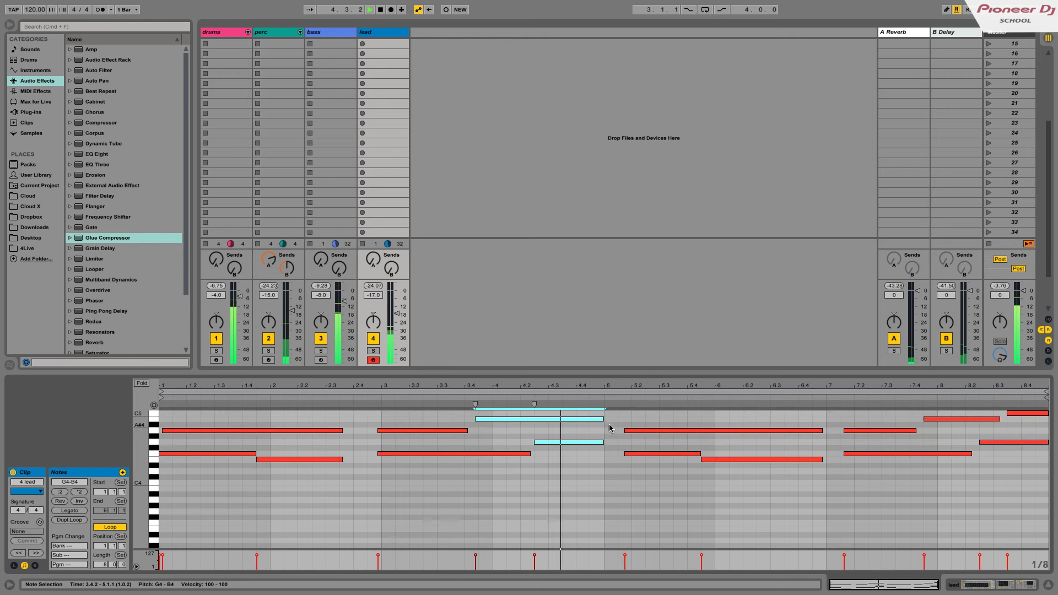
{"action": "left_click", "coordinate": [618, 420]}
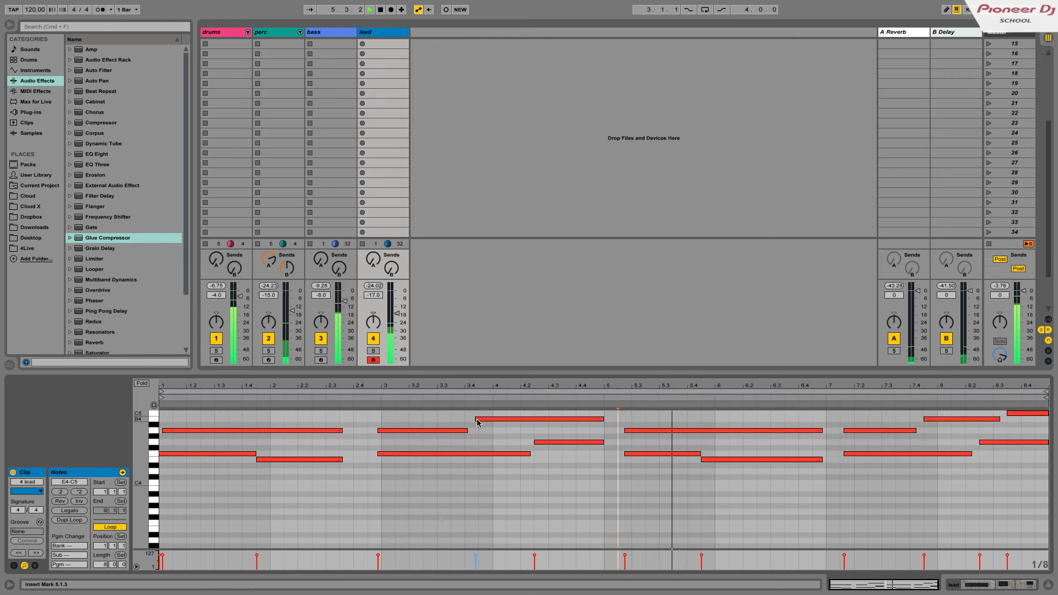
{"action": "left_click_drag", "start_coordinate": [476, 420], "coordinate": [477, 430]}
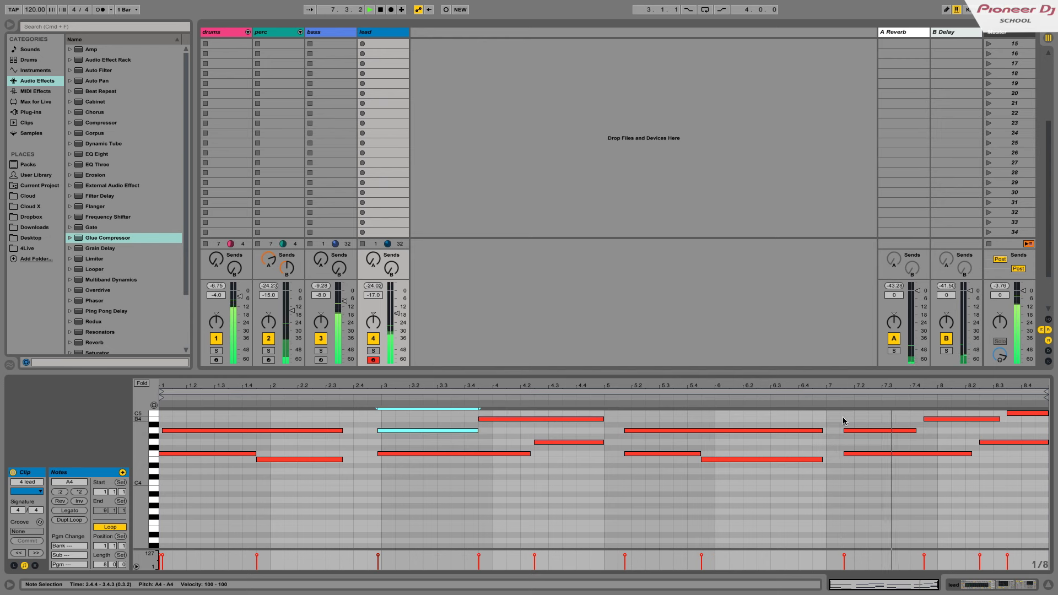
Step: Move the start of the F4 and A4 chord in bar 7 slightly earlier and the one in bar 3 to 3.1.1
{"action": "left_click_drag", "start_coordinate": [863, 424], "coordinate": [858, 473]}
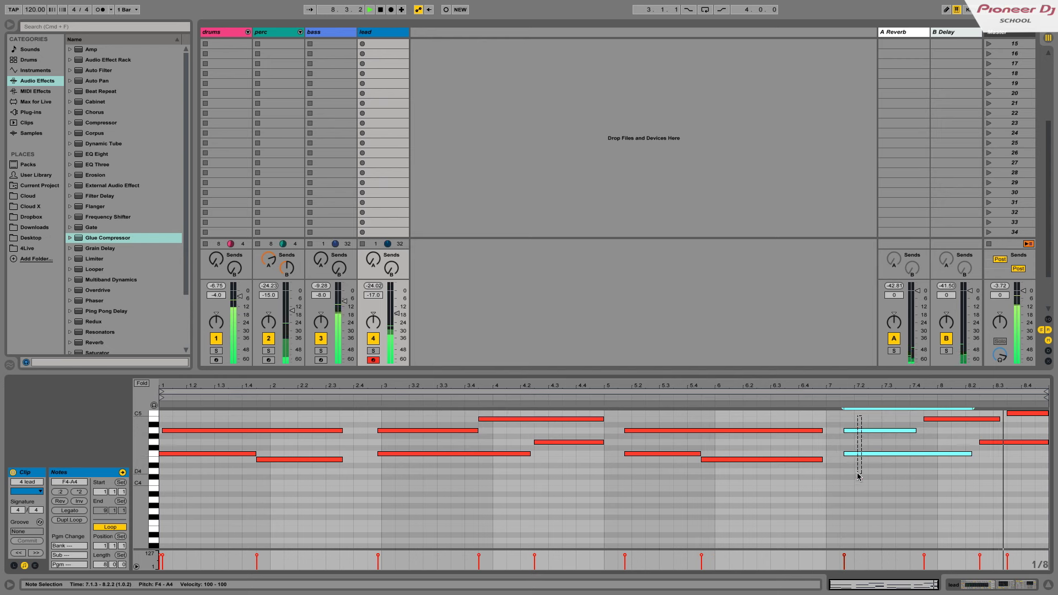
{"action": "left_click_drag", "start_coordinate": [844, 432], "coordinate": [838, 434]}
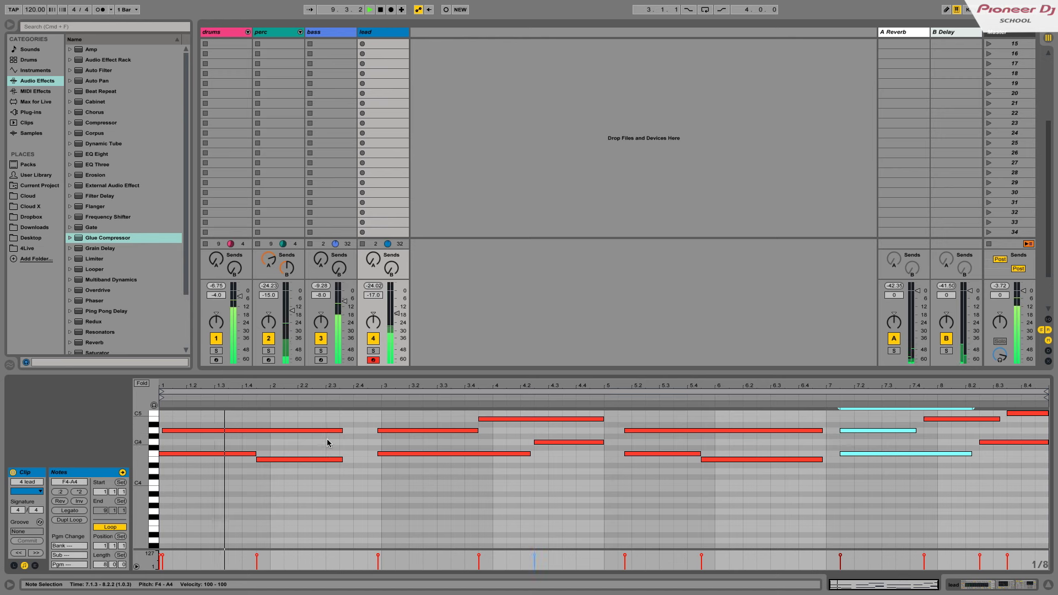
{"action": "mouse_move", "coordinate": [367, 417]}
{"action": "left_mouse_down"}
{"action": "mouse_move", "coordinate": [386, 460]}
{"action": "mouse_move", "coordinate": [383, 430]}
{"action": "left_mouse_up"}
{"action": "left_click", "coordinate": [405, 421]}
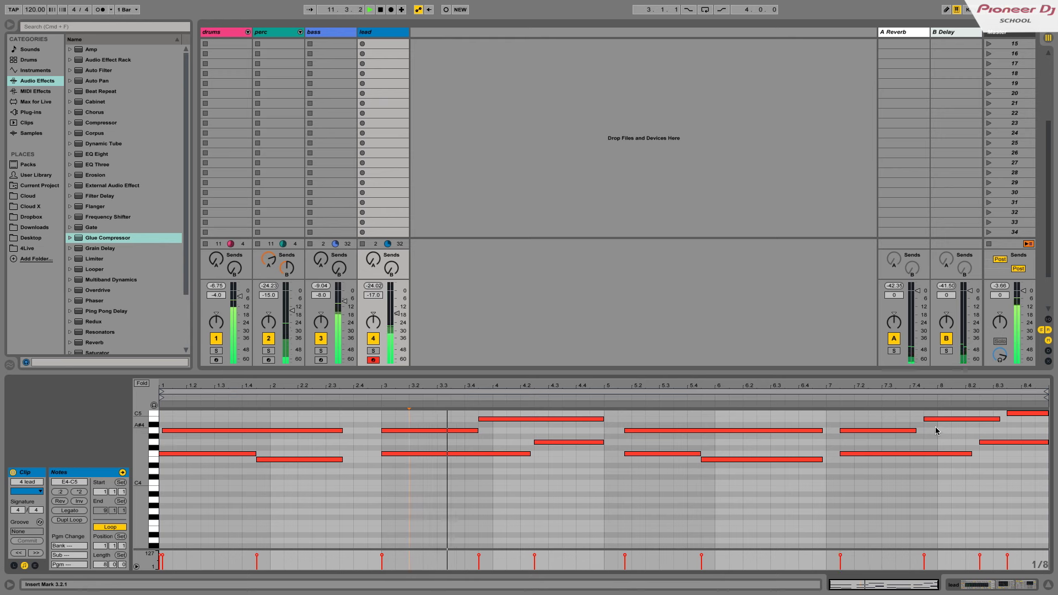
Step: Lengthen the A4 and E4 pairs to 2.4.1 and 7.1.1, and extend bar 7's A4, B4 and F4 to meet the following notes
{"action": "mouse_move", "coordinate": [935, 430]}
{"action": "left_mouse_down"}
{"action": "mouse_move", "coordinate": [935, 440]}
{"action": "mouse_move", "coordinate": [923, 430]}
{"action": "left_mouse_up"}
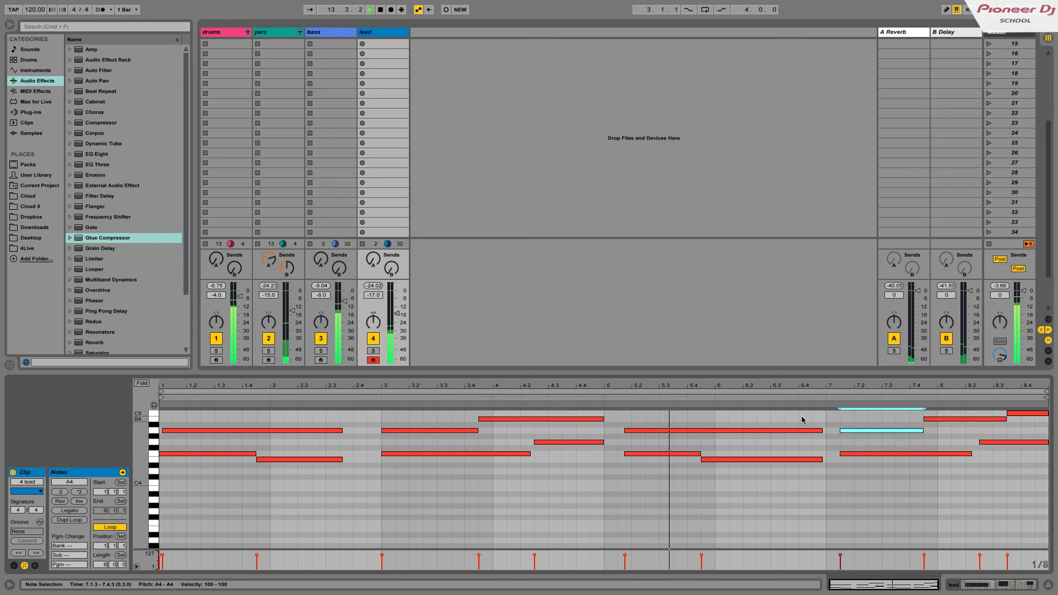
{"action": "left_click_drag", "start_coordinate": [802, 421], "coordinate": [826, 431]}
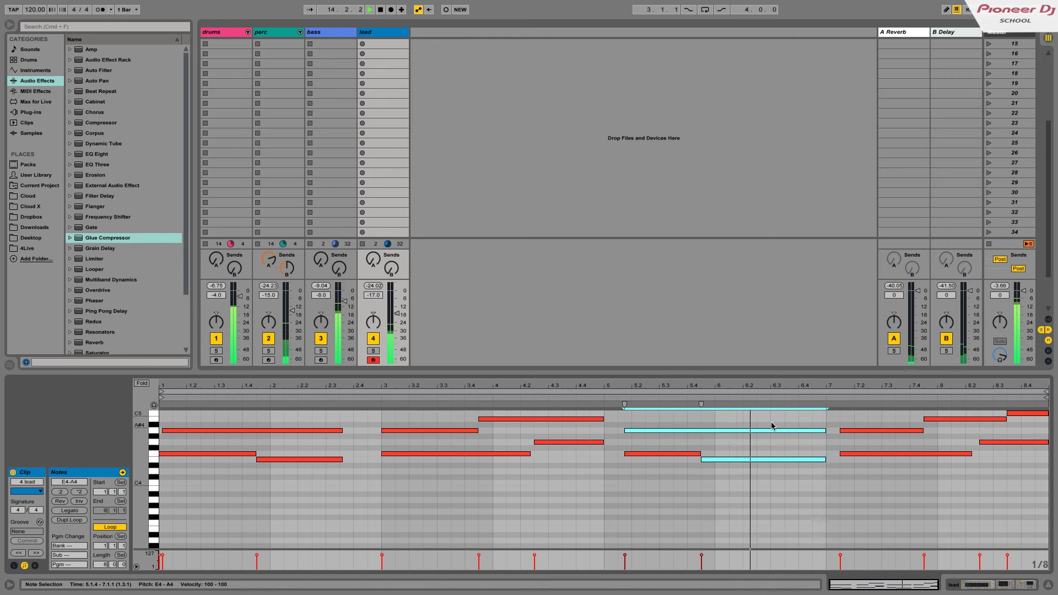
{"action": "left_click", "coordinate": [562, 453]}
{"action": "mouse_move", "coordinate": [337, 425]}
{"action": "left_mouse_down"}
{"action": "mouse_move", "coordinate": [337, 463]}
{"action": "mouse_move", "coordinate": [354, 429]}
{"action": "left_mouse_up"}
{"action": "left_click", "coordinate": [364, 432]}
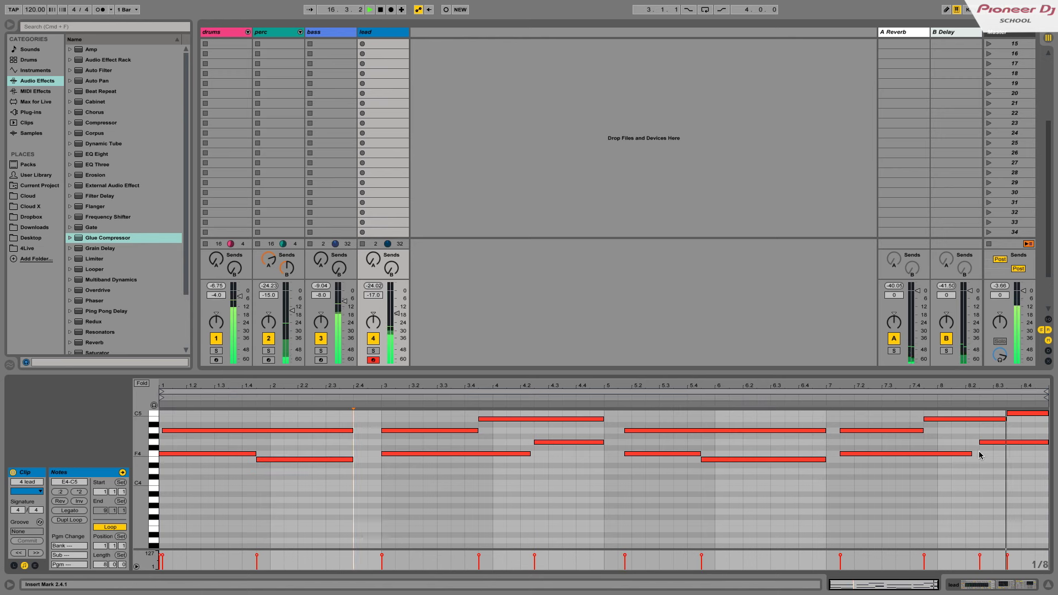
{"action": "left_click_drag", "start_coordinate": [972, 454], "coordinate": [979, 454]}
{"action": "left_click", "coordinate": [966, 432]}
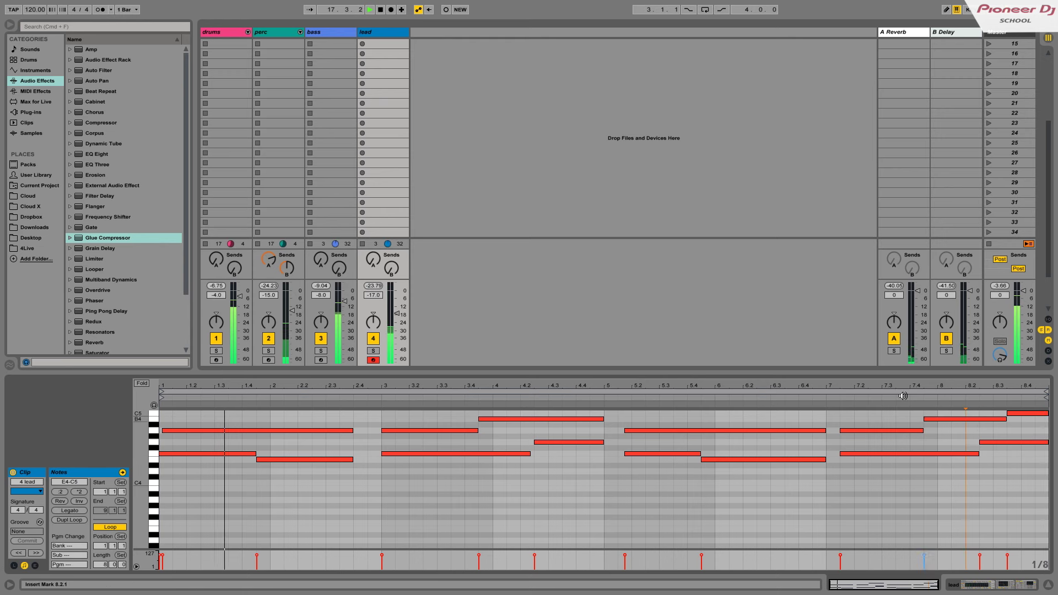
Step: Create an empty MIDI clip in the second slot of the drums track
{"action": "scroll", "coordinate": [305, 123], "scroll_direction": "up", "scroll_amount": 5}
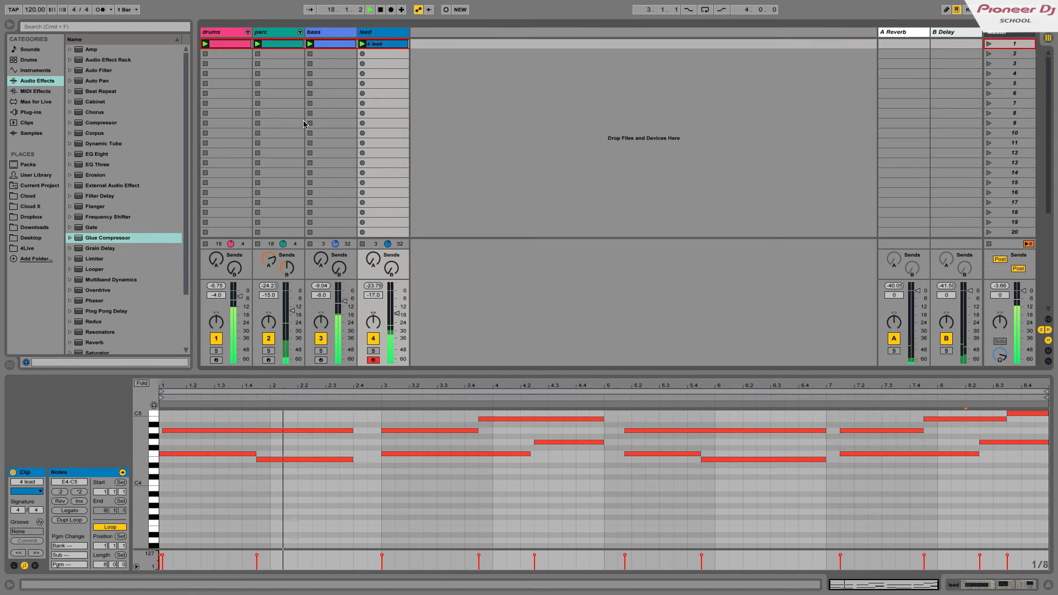
{"action": "left_click", "coordinate": [225, 51]}
{"action": "double_click", "coordinate": [227, 51]}
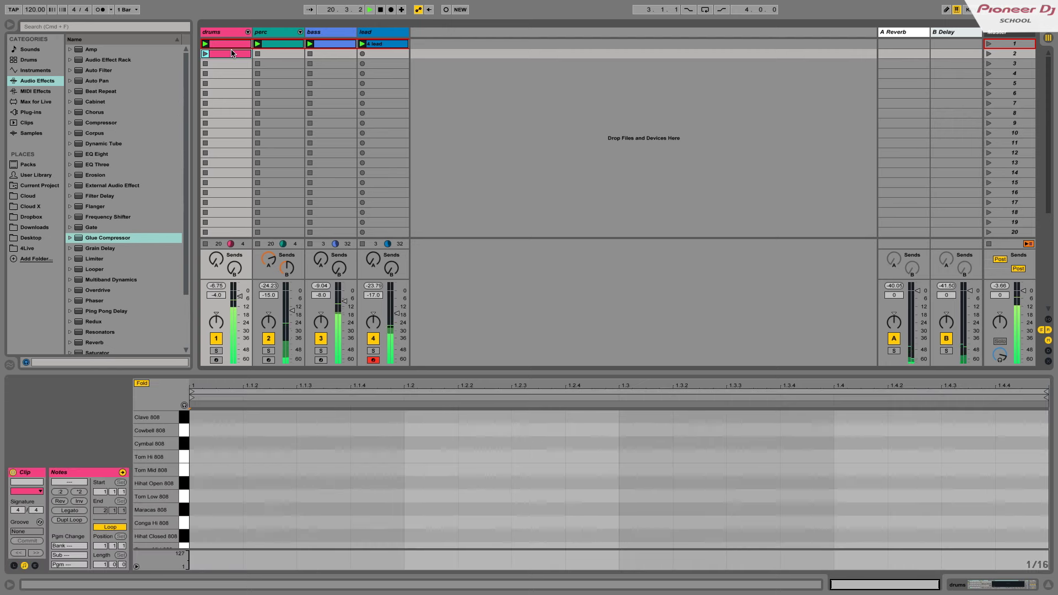
Step: Set the new drum clip's grid to 1/4 and place a Kick 808 note on each of the four beats
{"action": "right_click", "coordinate": [255, 488]}
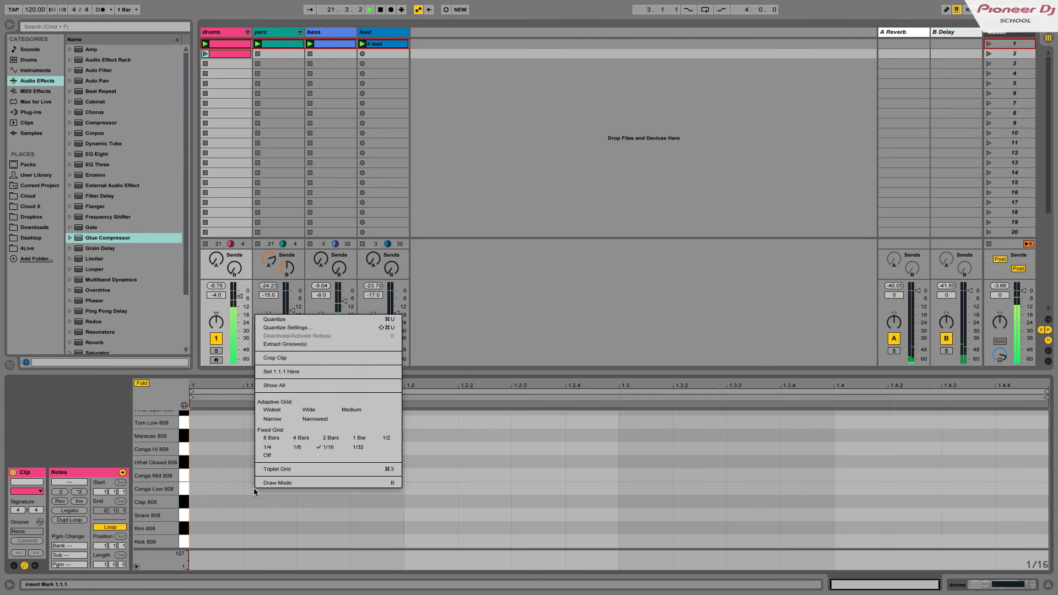
{"action": "left_click", "coordinate": [273, 448]}
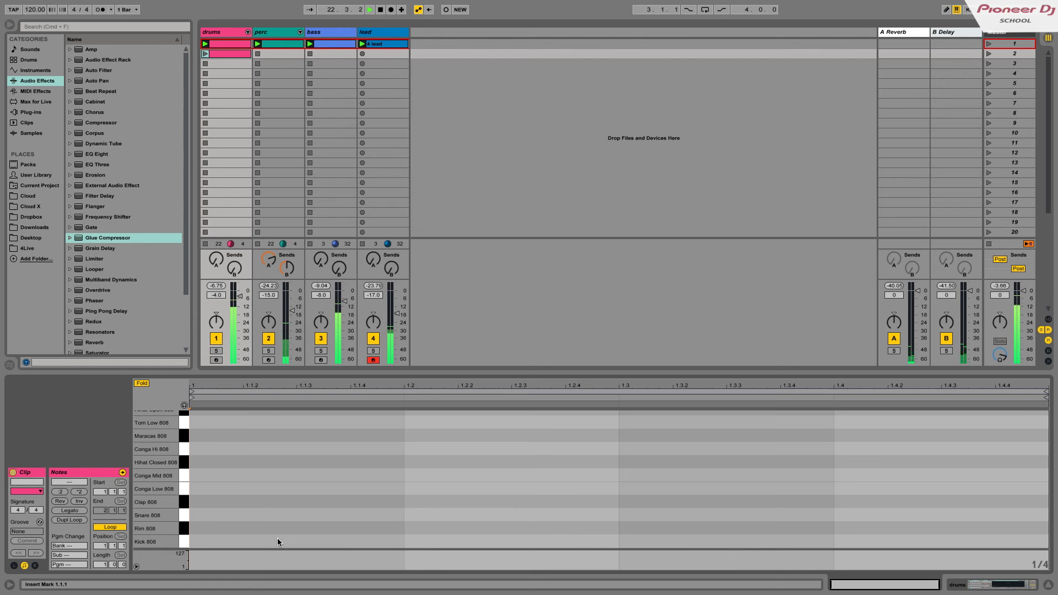
{"action": "double_click", "coordinate": [276, 540]}
{"action": "key", "text": "super+d"}
{"action": "key", "text": "super+d"}
{"action": "key", "text": "super+d"}
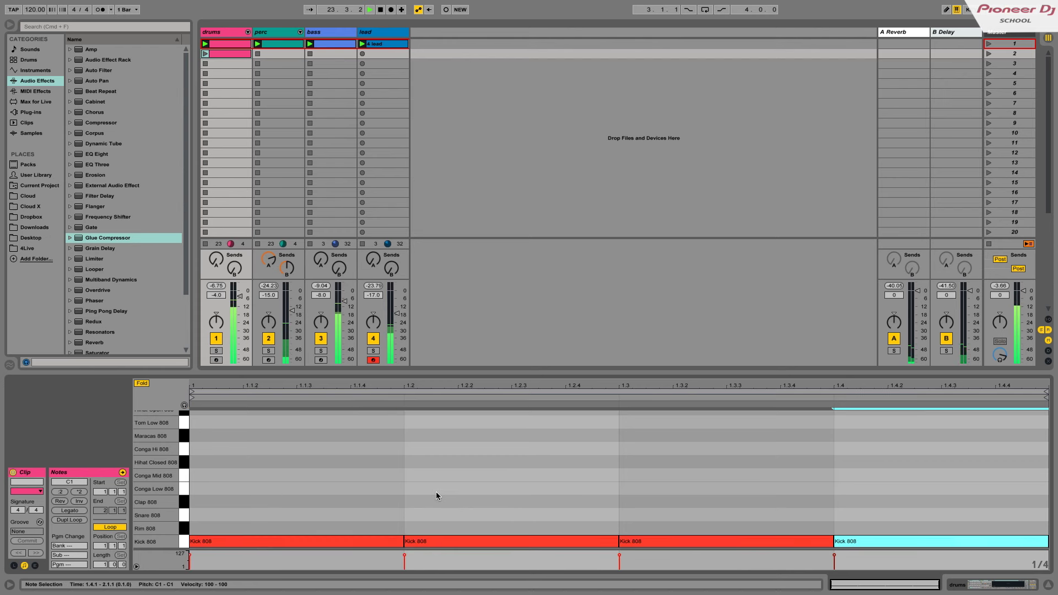
Step: Add Snare 808 notes on beats 2 and 4 and launch the second drum clip
{"action": "double_click", "coordinate": [475, 513]}
{"action": "left_click", "coordinate": [868, 518]}
{"action": "double_click", "coordinate": [870, 516]}
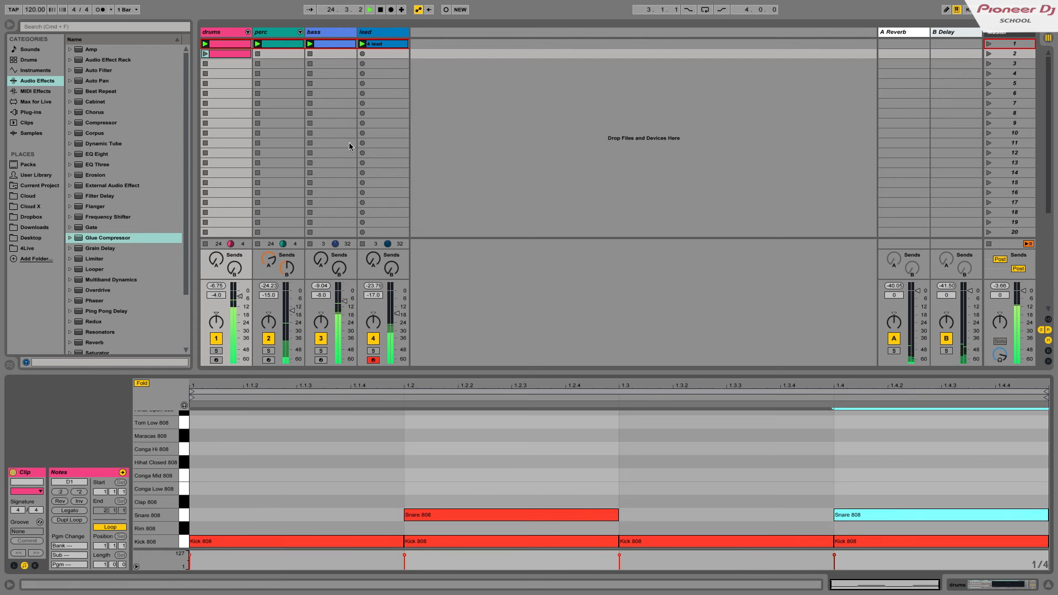
{"action": "left_click", "coordinate": [205, 55]}
Step: Select both Snare 808 notes and move them up to the Clap 808 row
{"action": "scroll", "coordinate": [303, 138], "scroll_direction": "down", "scroll_amount": 2}
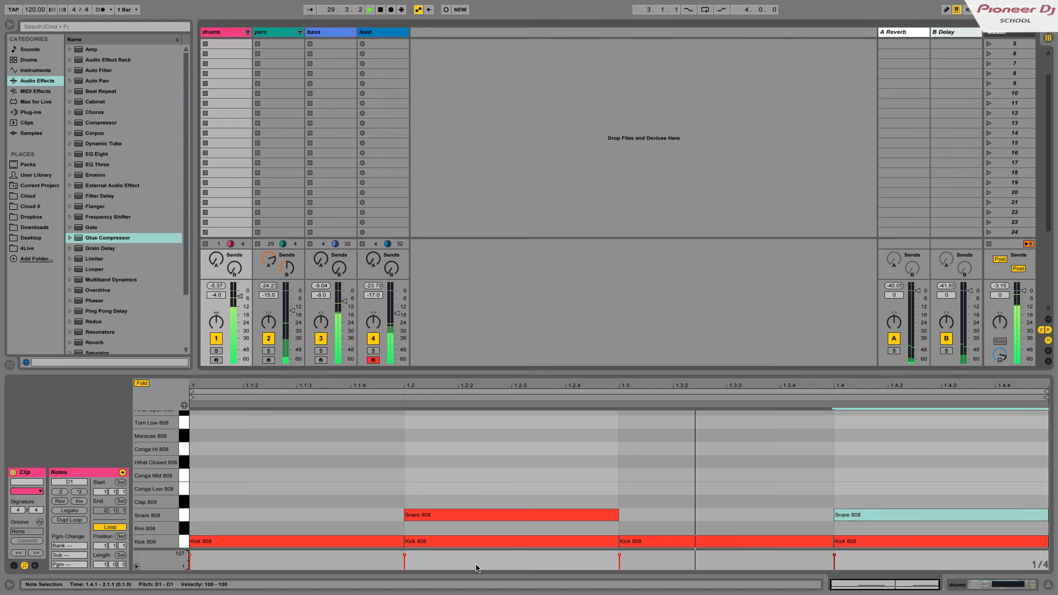
{"action": "left_click_drag", "start_coordinate": [473, 480], "coordinate": [745, 511]}
{"action": "left_click", "coordinate": [923, 513], "text": "shift"}
{"action": "key", "text": "Up"}
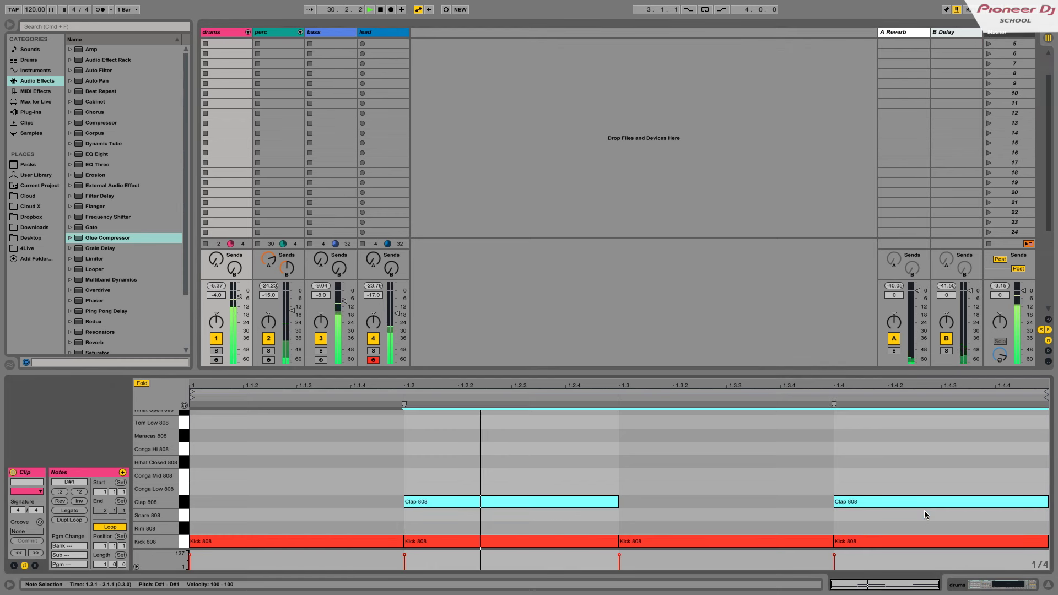
Step: Set the grid to 1/8 and add Hihat Open 808 notes at 1.1.3, 1.2.3, 1.3.3 and 1.4.3
{"action": "right_click", "coordinate": [336, 468]}
{"action": "left_click", "coordinate": [383, 425]}
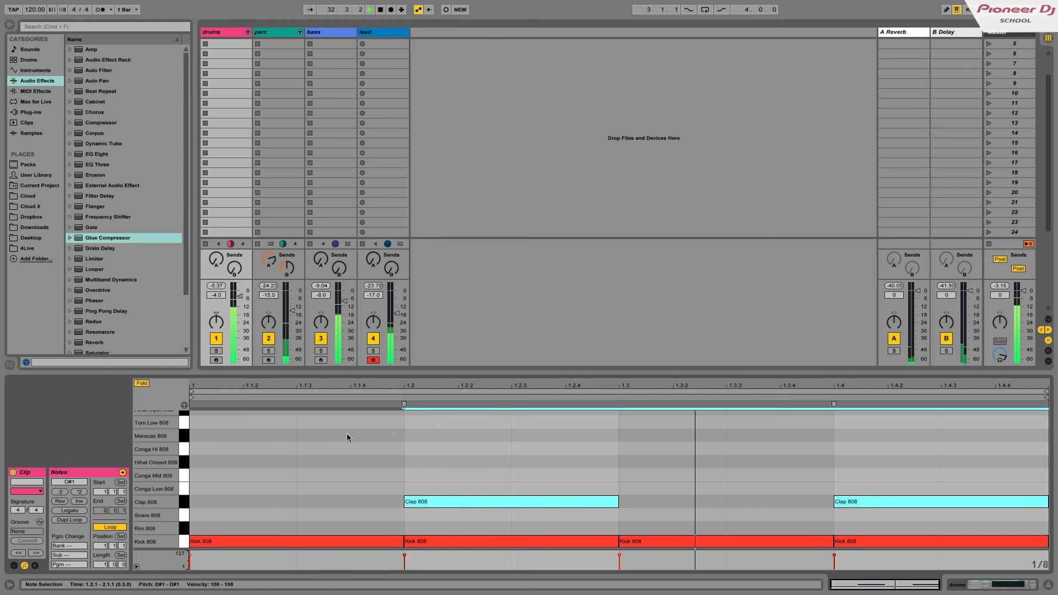
{"action": "scroll", "coordinate": [309, 449], "scroll_direction": "down", "scroll_amount": 2}
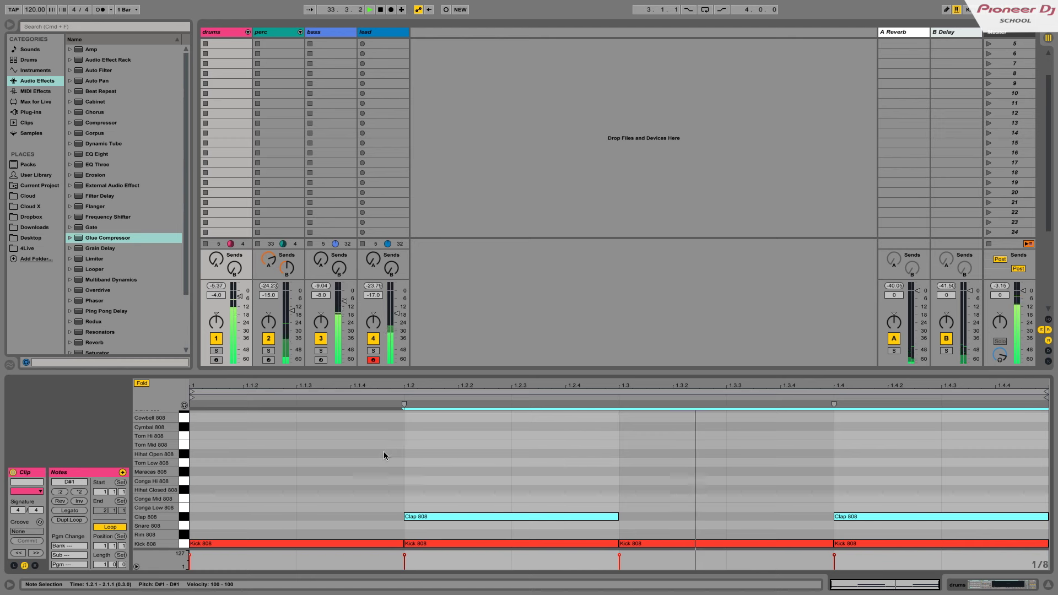
{"action": "double_click", "coordinate": [384, 453]}
{"action": "double_click", "coordinate": [613, 454]}
{"action": "double_click", "coordinate": [785, 454]}
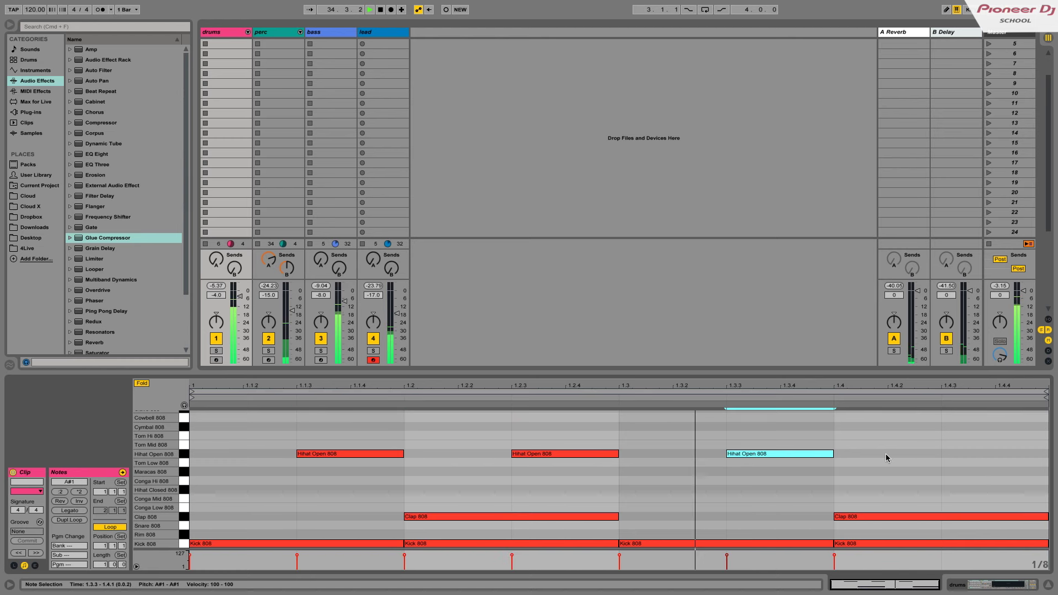
{"action": "double_click", "coordinate": [955, 453]}
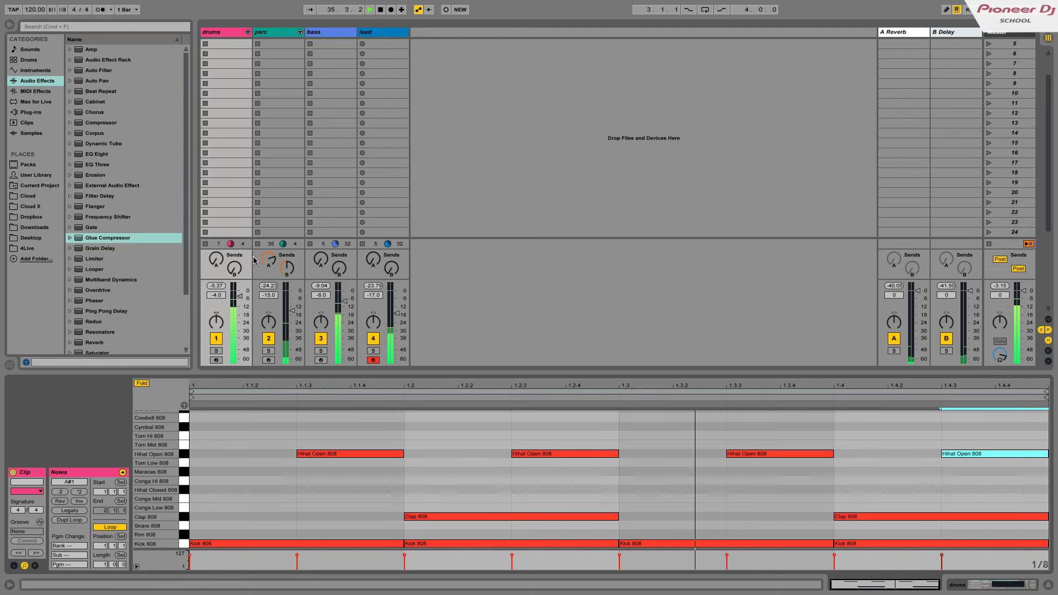
Step: Raise the A Reverb send on the drums, lead and bass tracks
{"action": "scroll", "coordinate": [222, 183], "scroll_direction": "up", "scroll_amount": 4}
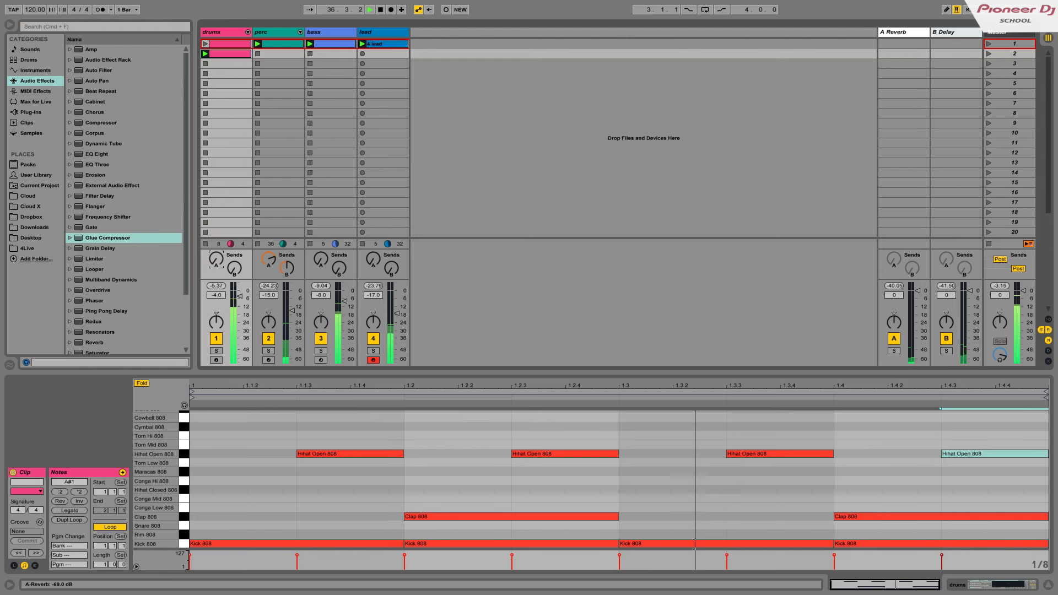
{"action": "left_click_drag", "start_coordinate": [216, 258], "coordinate": [216, 248]}
{"action": "left_click", "coordinate": [373, 258]}
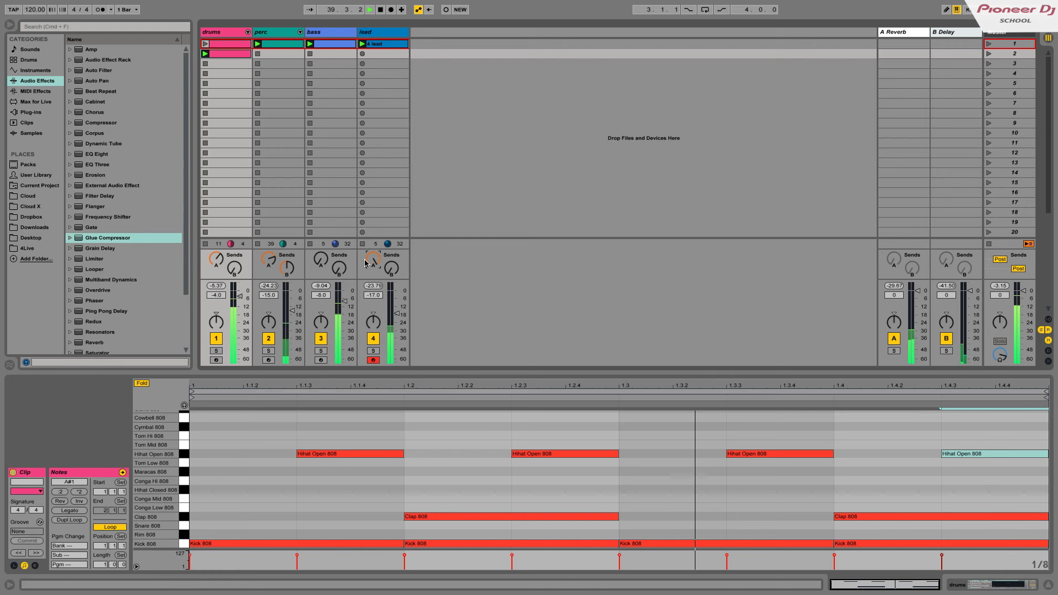
{"action": "left_click", "coordinate": [321, 260]}
Step: Raise the B Delay send on the lead and perc tracks and adjust the perc track's A Reverb send
{"action": "left_click_drag", "start_coordinate": [397, 272], "coordinate": [397, 259]}
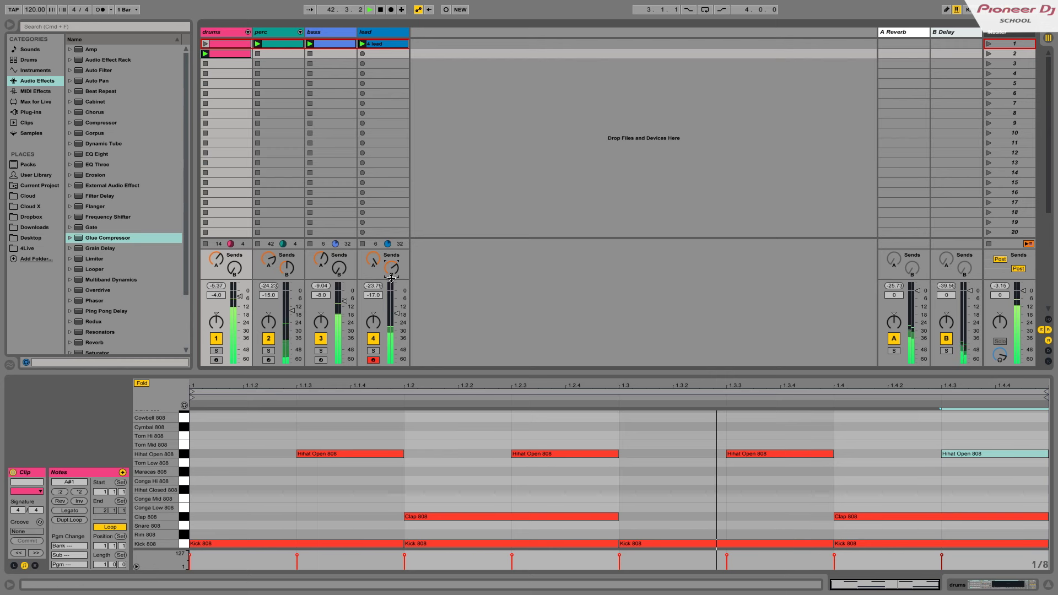
{"action": "left_click", "coordinate": [284, 270]}
{"action": "left_click", "coordinate": [269, 259]}
{"action": "left_click_drag", "start_coordinate": [268, 260], "coordinate": [270, 261]}
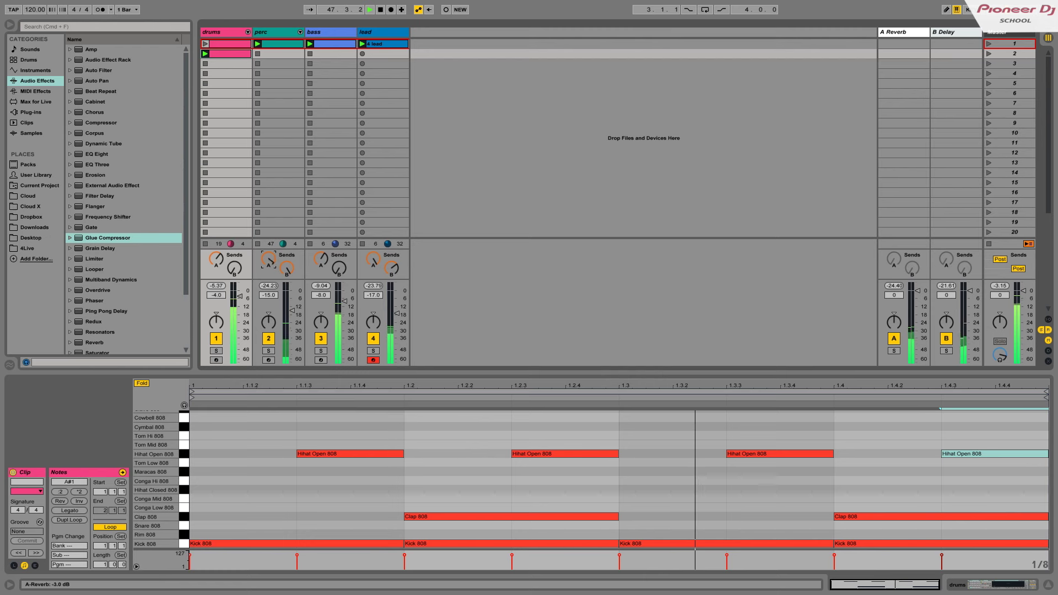
{"action": "left_click", "coordinate": [392, 268]}
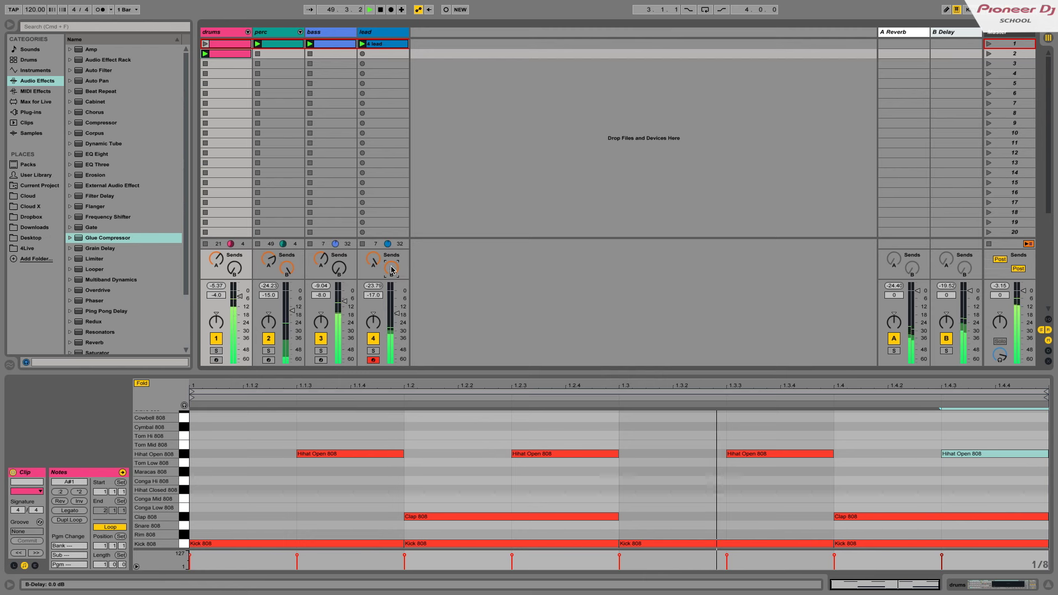
Step: Move the lead clip from the first slot to the lead track's third slot and launch scene 3
{"action": "left_click", "coordinate": [396, 44]}
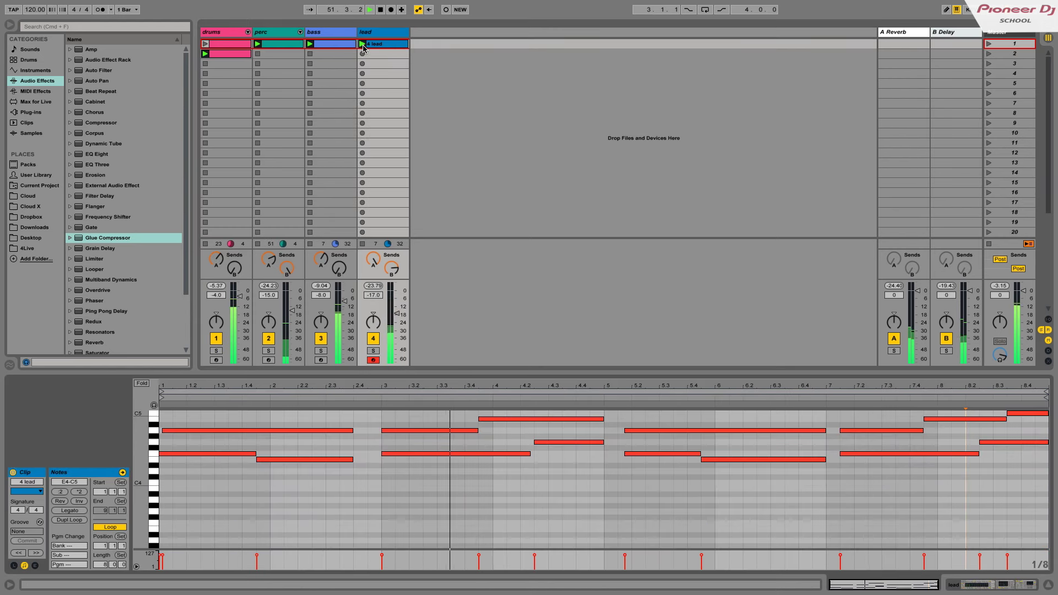
{"action": "left_click_drag", "start_coordinate": [364, 46], "coordinate": [384, 63]}
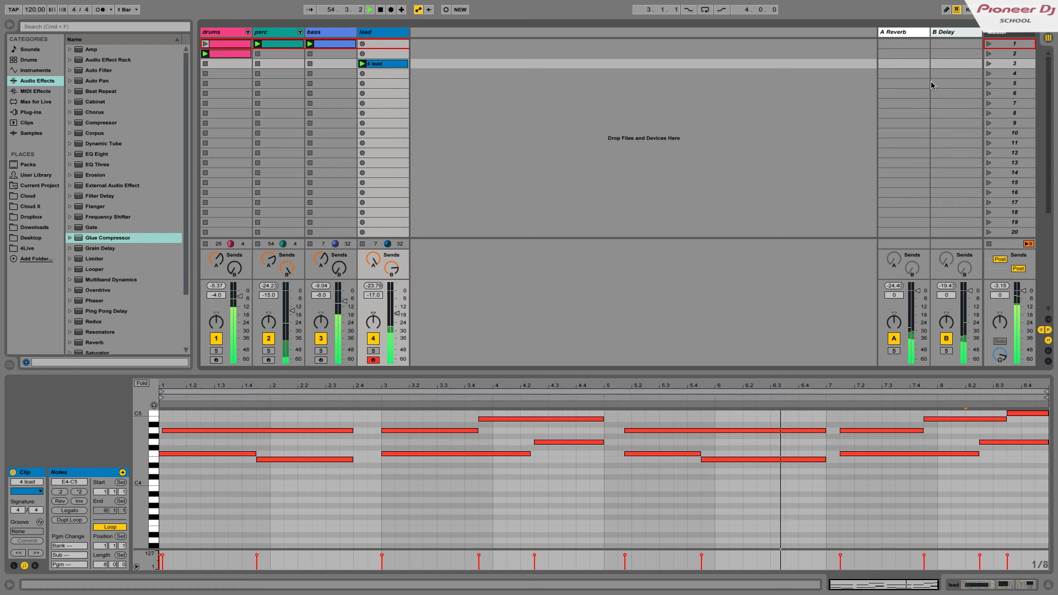
{"action": "left_click", "coordinate": [988, 66]}
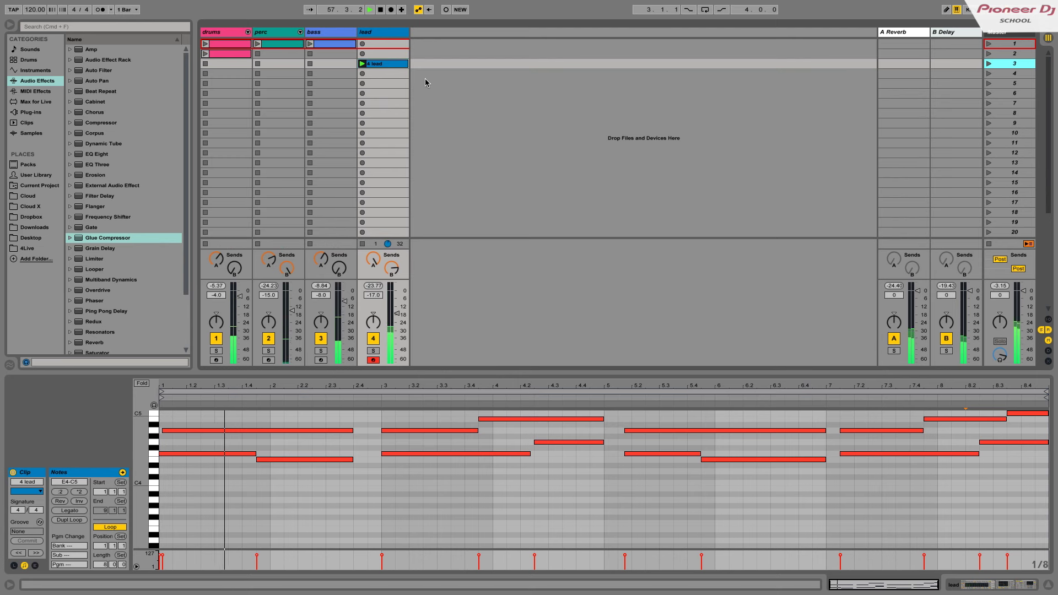
Step: Align the lead clip's note edges: first A4 start at 1.1.1, bar 3 F4 end at 4.2.3, and bar 5 A4 and F4 starts at about 5.2
{"action": "left_click", "coordinate": [164, 430]}
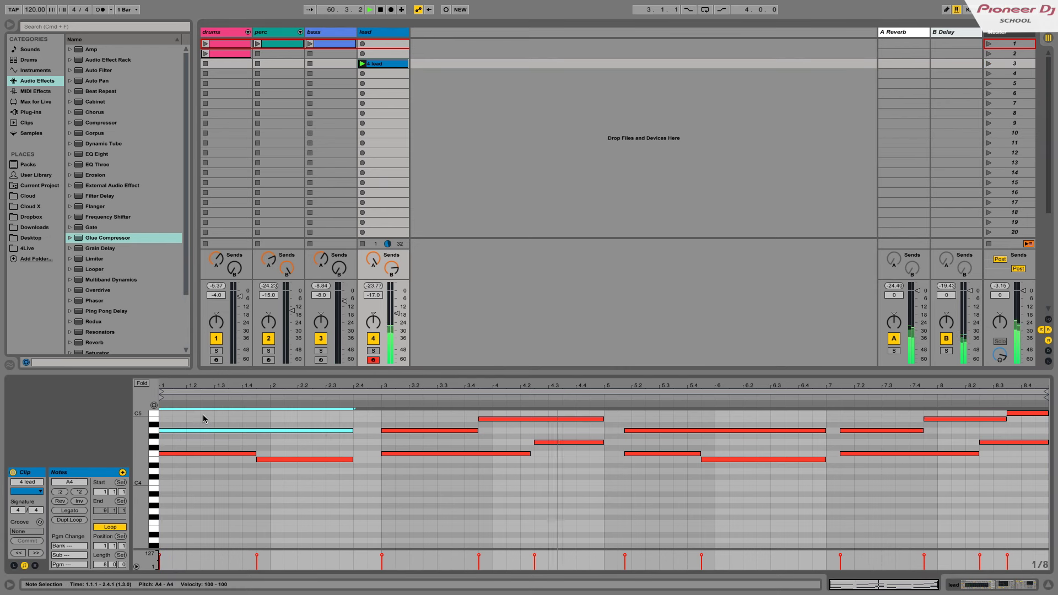
{"action": "left_click", "coordinate": [518, 454]}
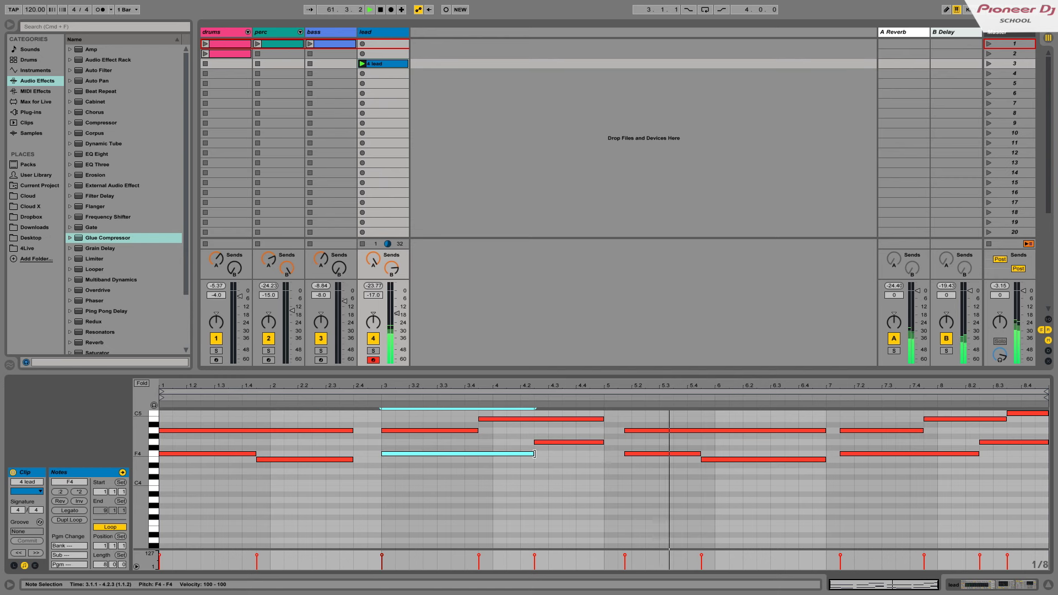
{"action": "left_click", "coordinate": [632, 431]}
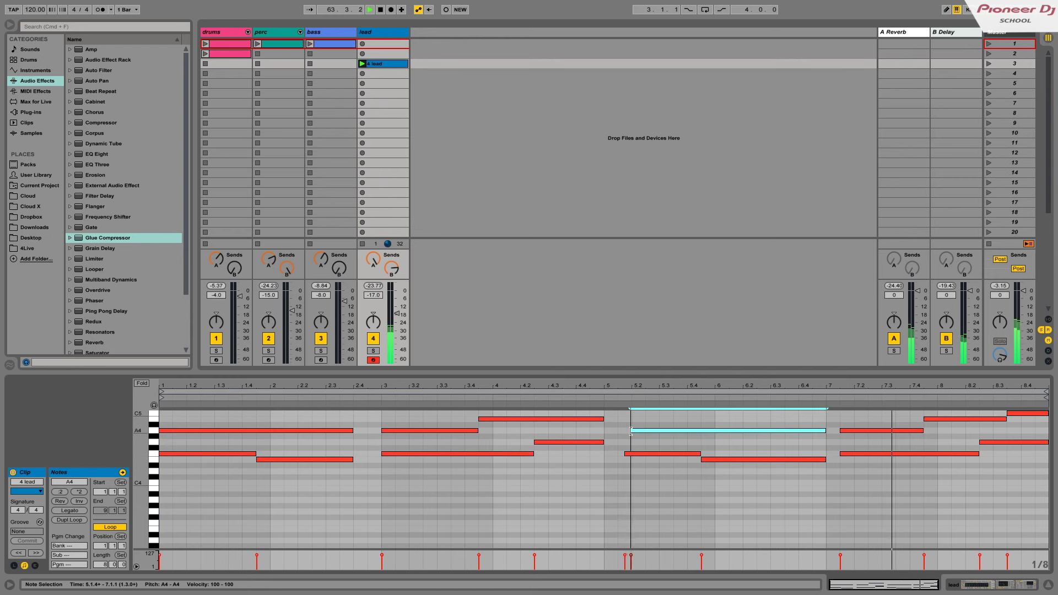
{"action": "left_click", "coordinate": [634, 453]}
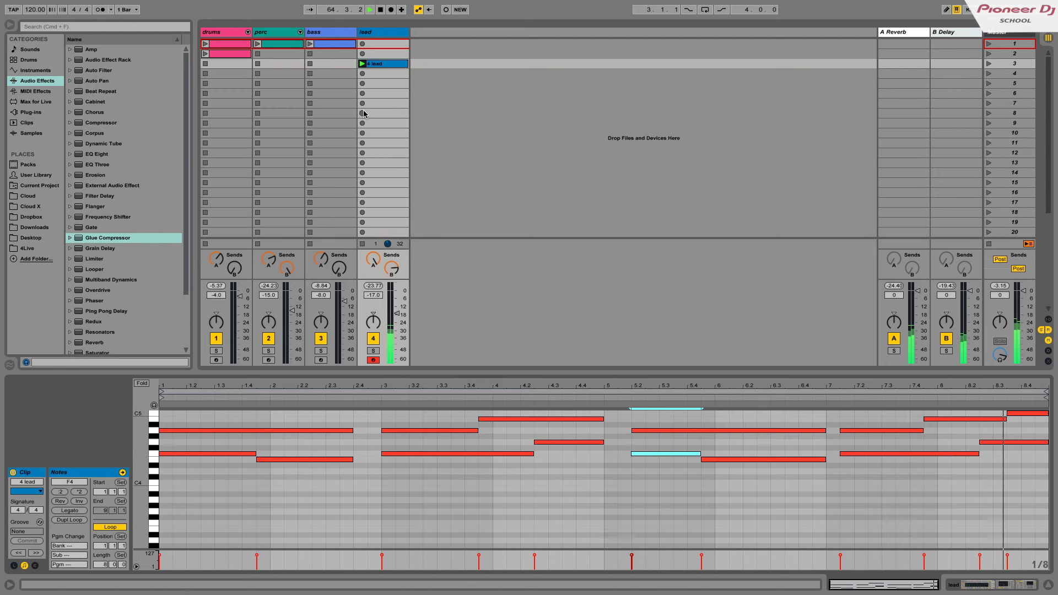
Step: Launch the perc clip, and in the lead clip extend the bar 5 A4 and F4 notes back to start at about 5.1.3
{"action": "left_click", "coordinate": [257, 45]}
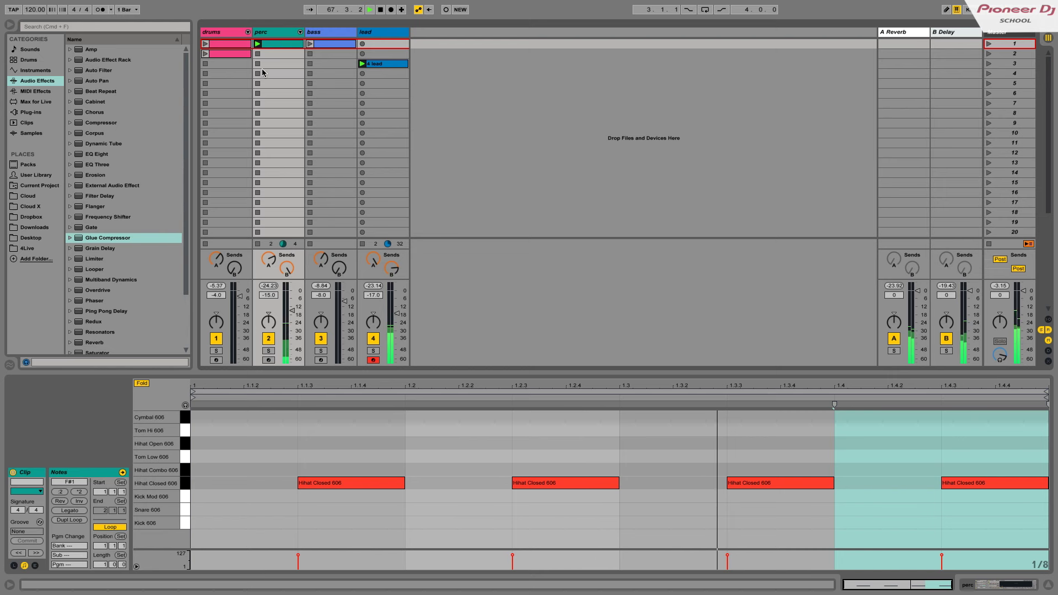
{"action": "left_click", "coordinate": [382, 65]}
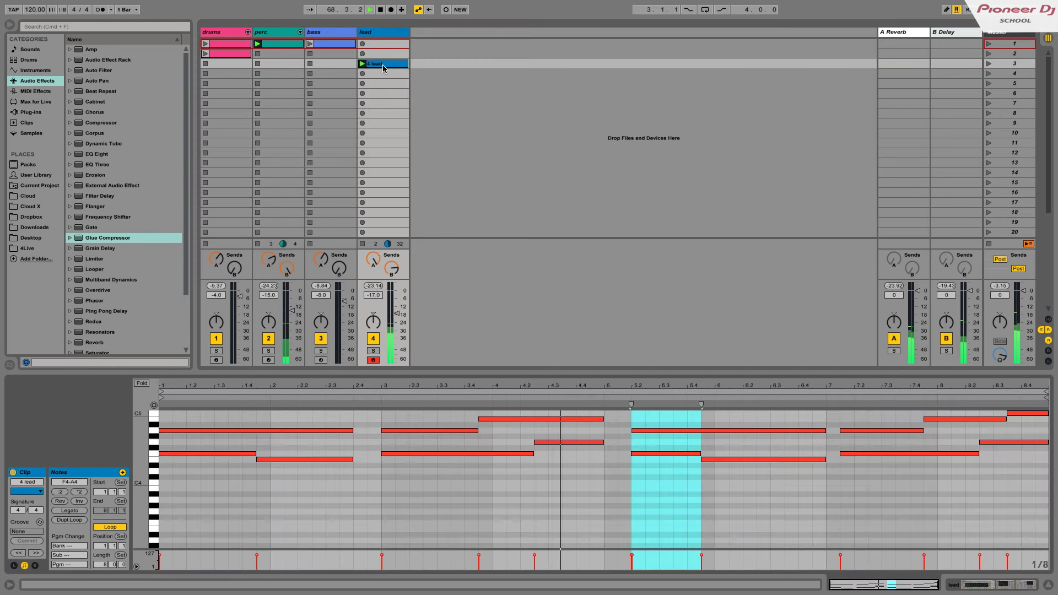
{"action": "left_click", "coordinate": [618, 437]}
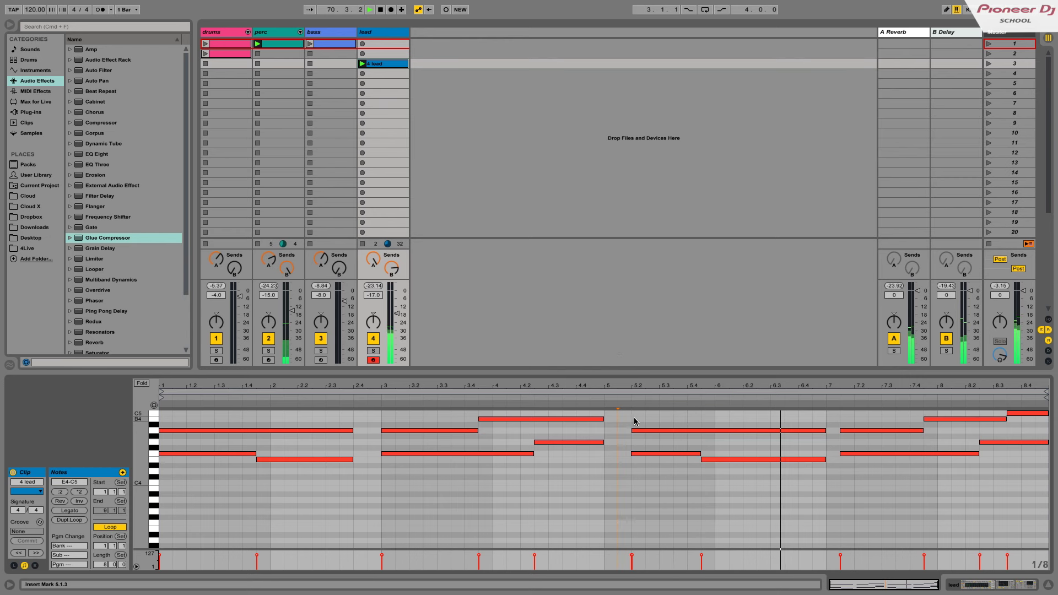
{"action": "left_click_drag", "start_coordinate": [641, 421], "coordinate": [633, 457]}
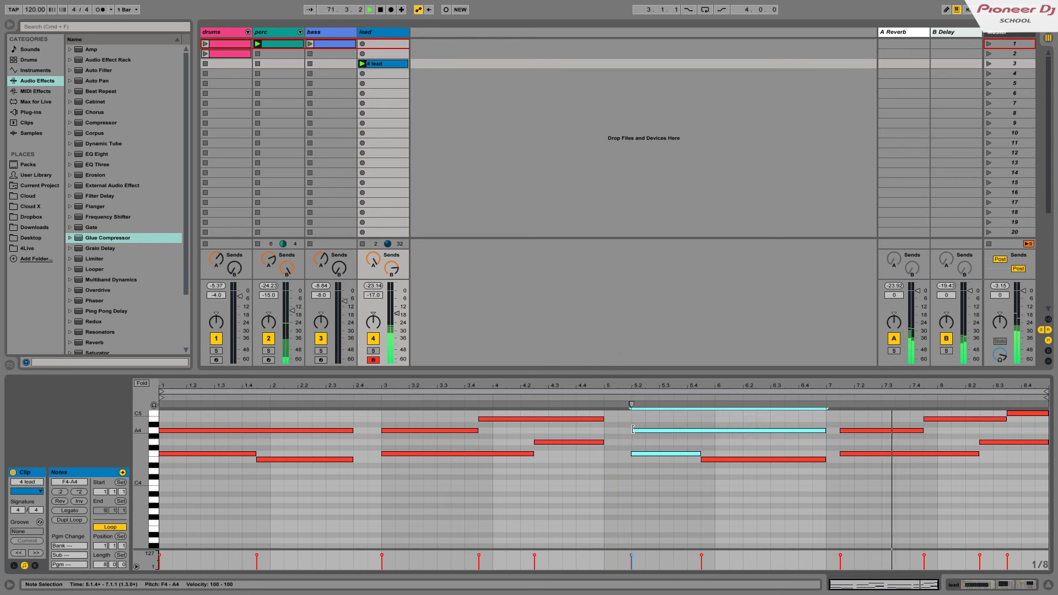
{"action": "key", "text": "ctrl+u"}
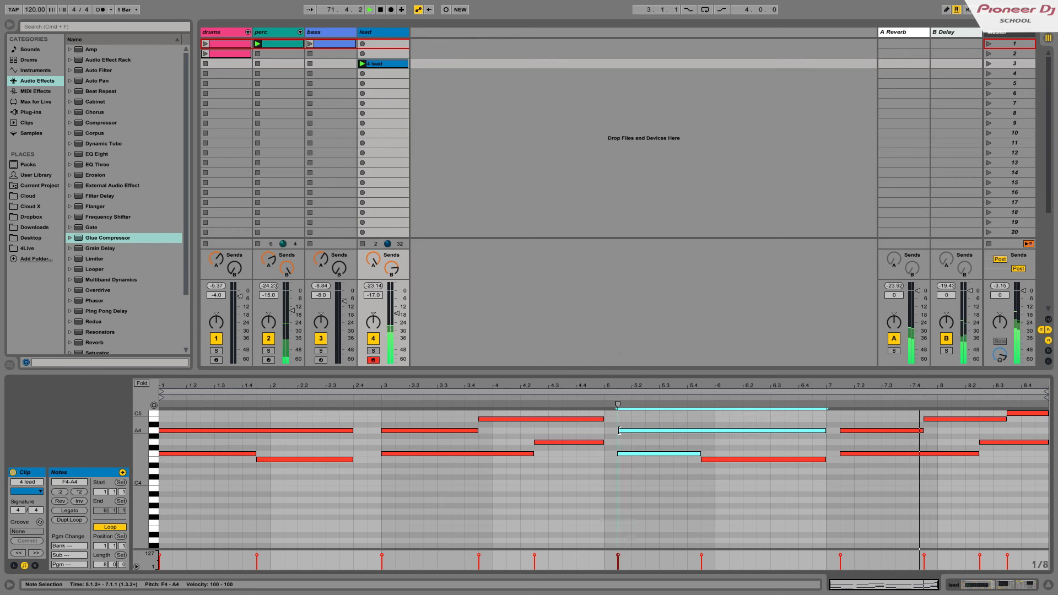
Step: Alternate playback between the two drums clips, ending on the second, launch the bass clip alongside them, and show the bass clip's notes
{"action": "left_click", "coordinate": [205, 54]}
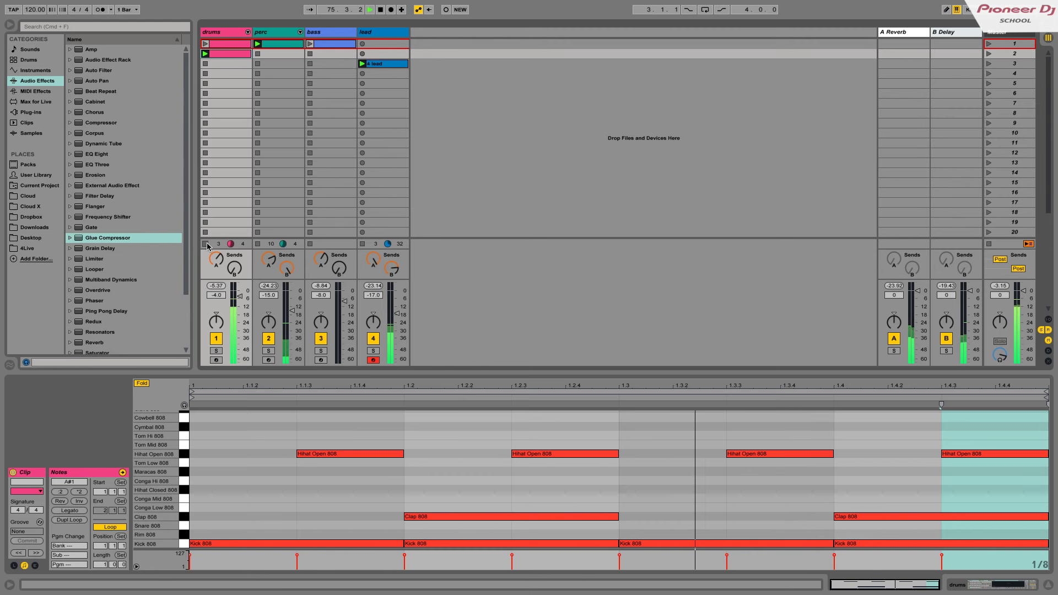
{"action": "left_click", "coordinate": [205, 44]}
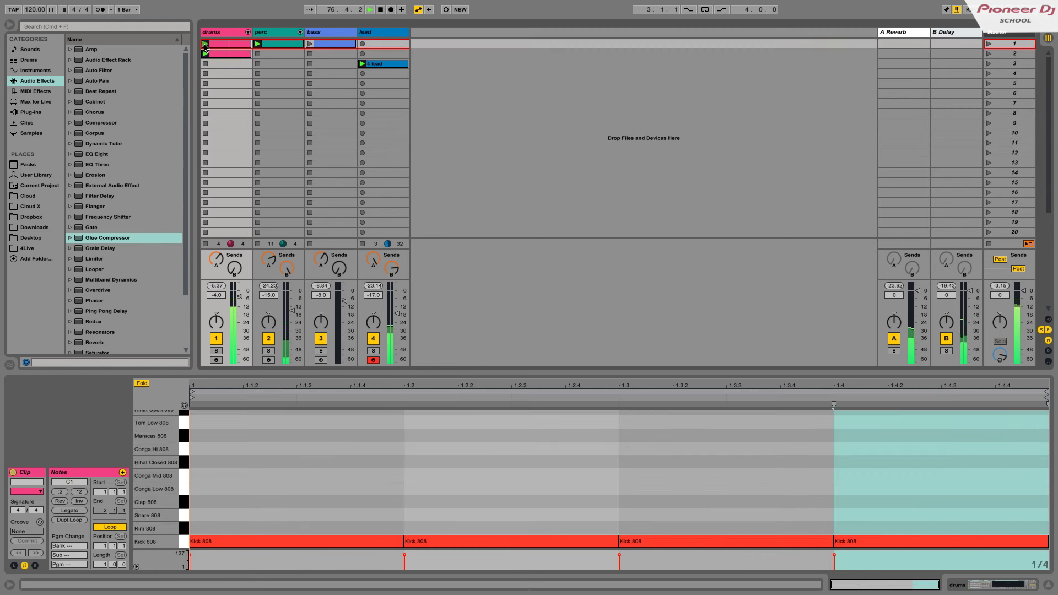
{"action": "left_click", "coordinate": [310, 44]}
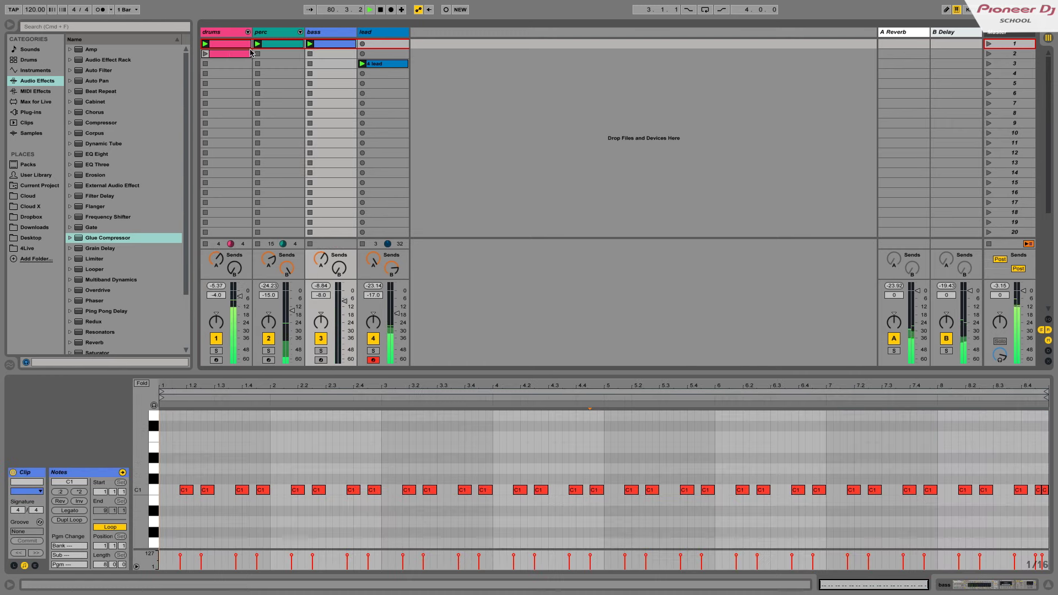
{"action": "left_click", "coordinate": [206, 54]}
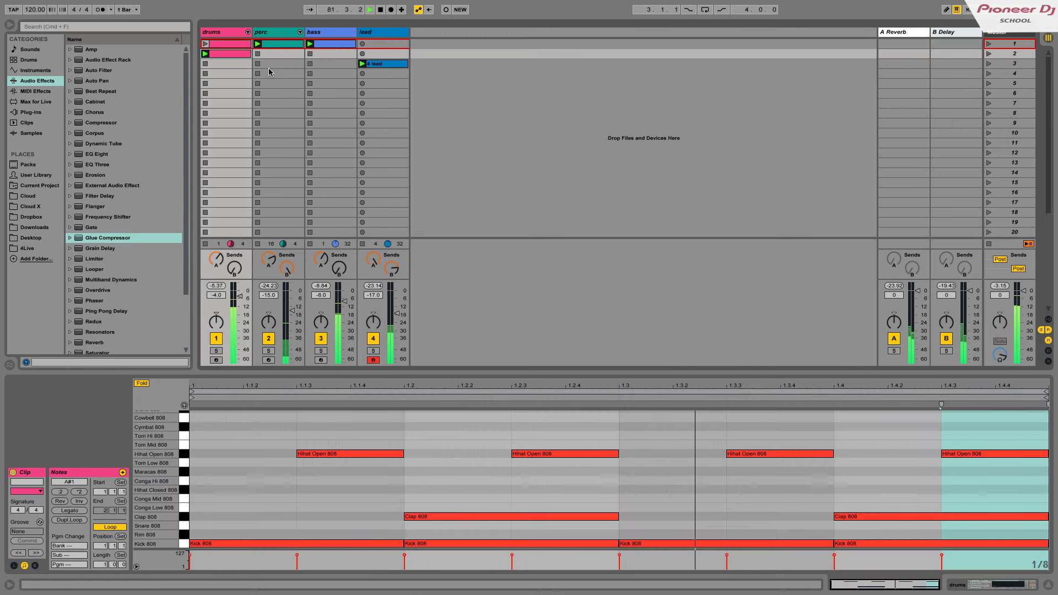
{"action": "left_click", "coordinate": [324, 44]}
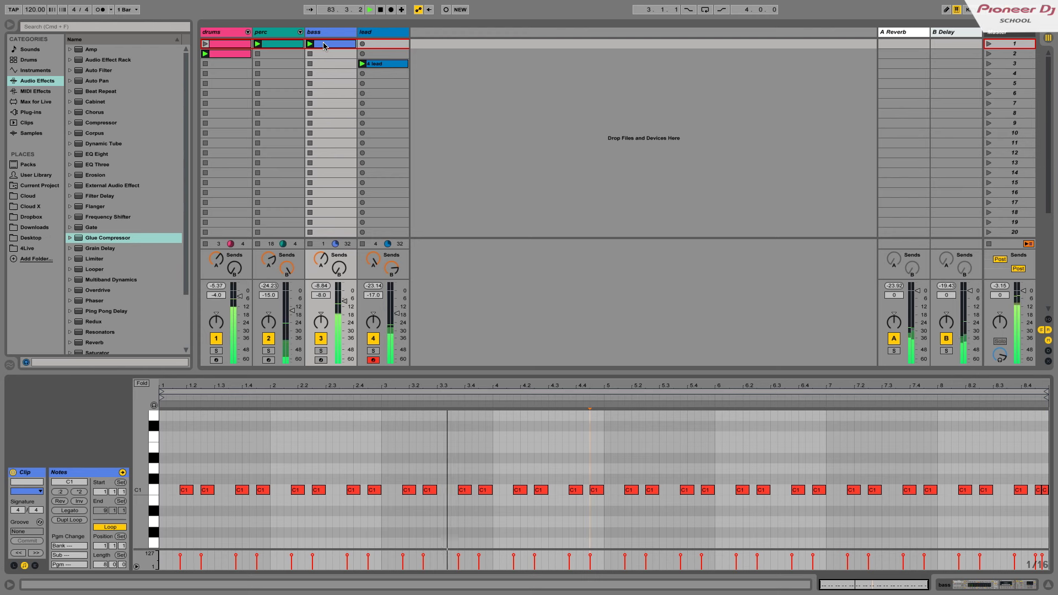